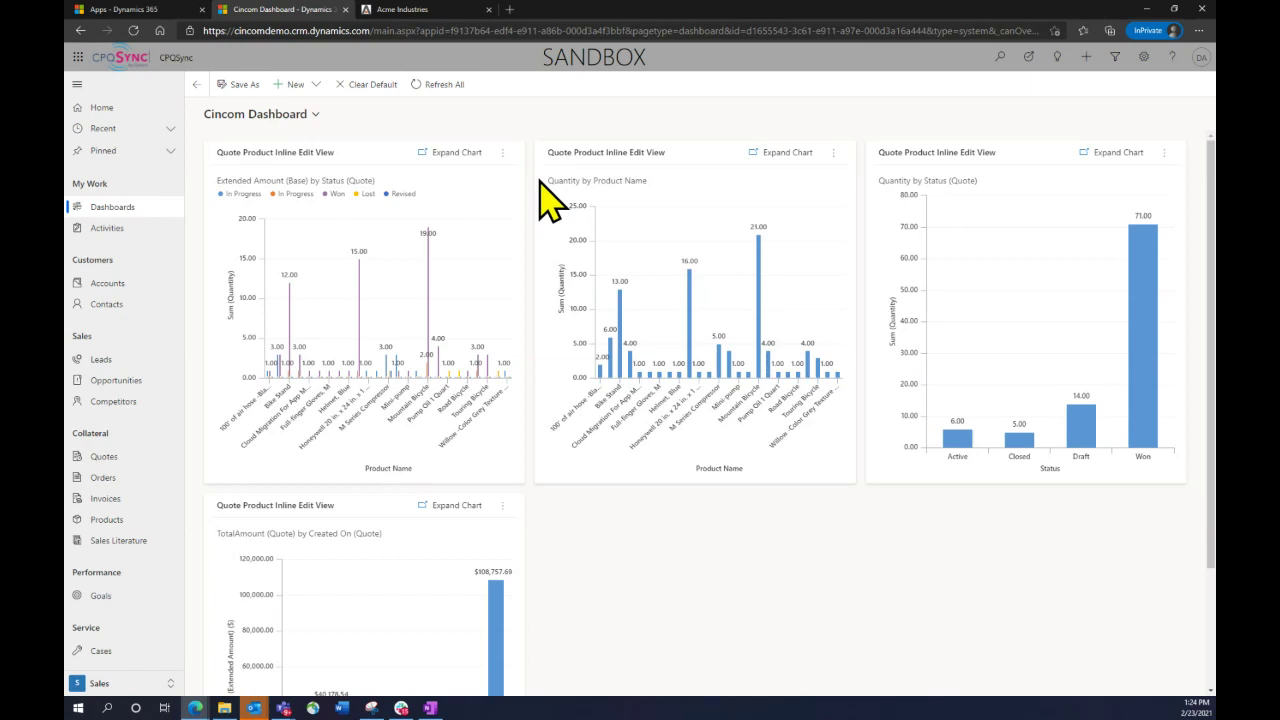
Open the ACME Customer OPP quote record from the My Quotes list
left_click(106, 458)
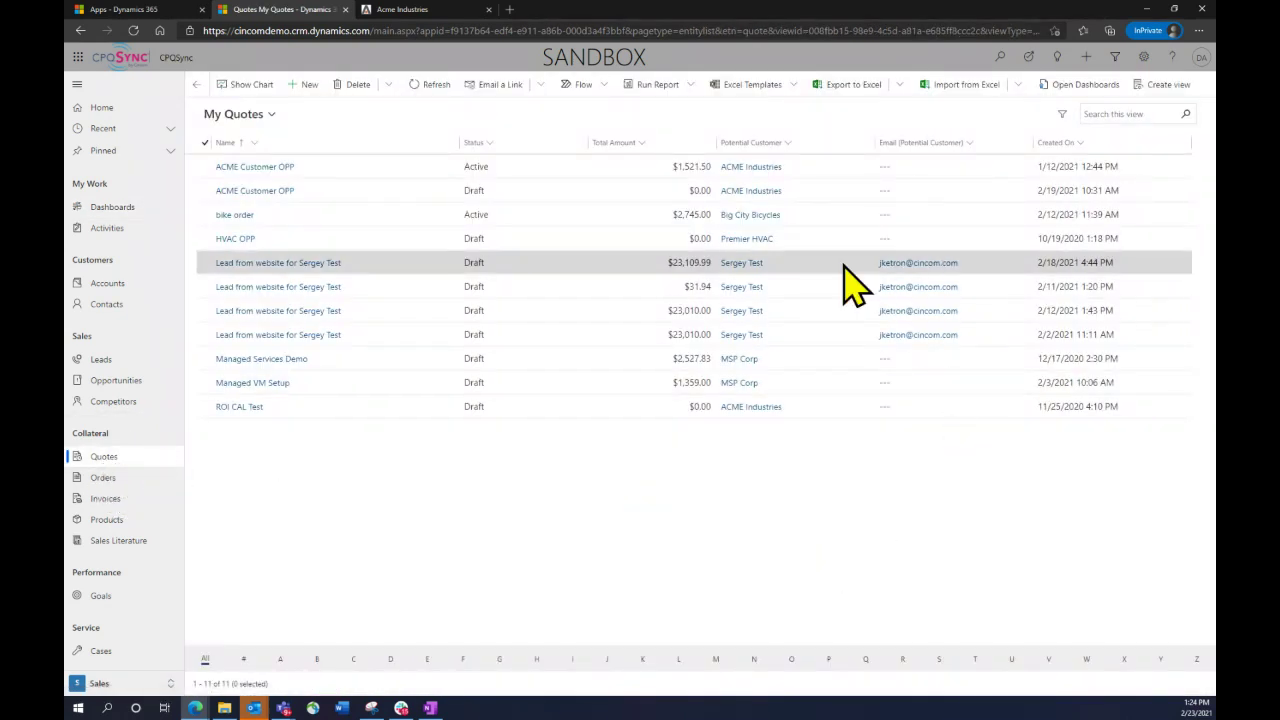
left_click(268, 190)
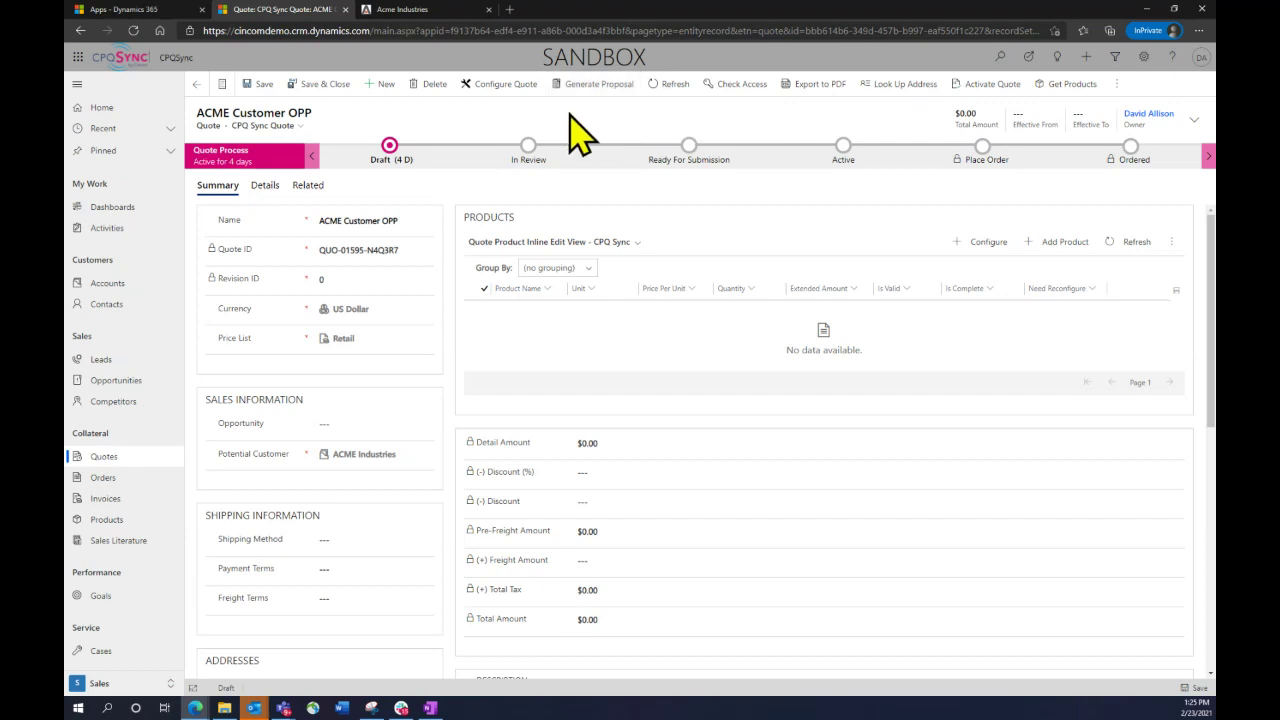
Launch Configure Quote, zoom the browser in, and expand the product catalog to full screen
left_click(510, 117)
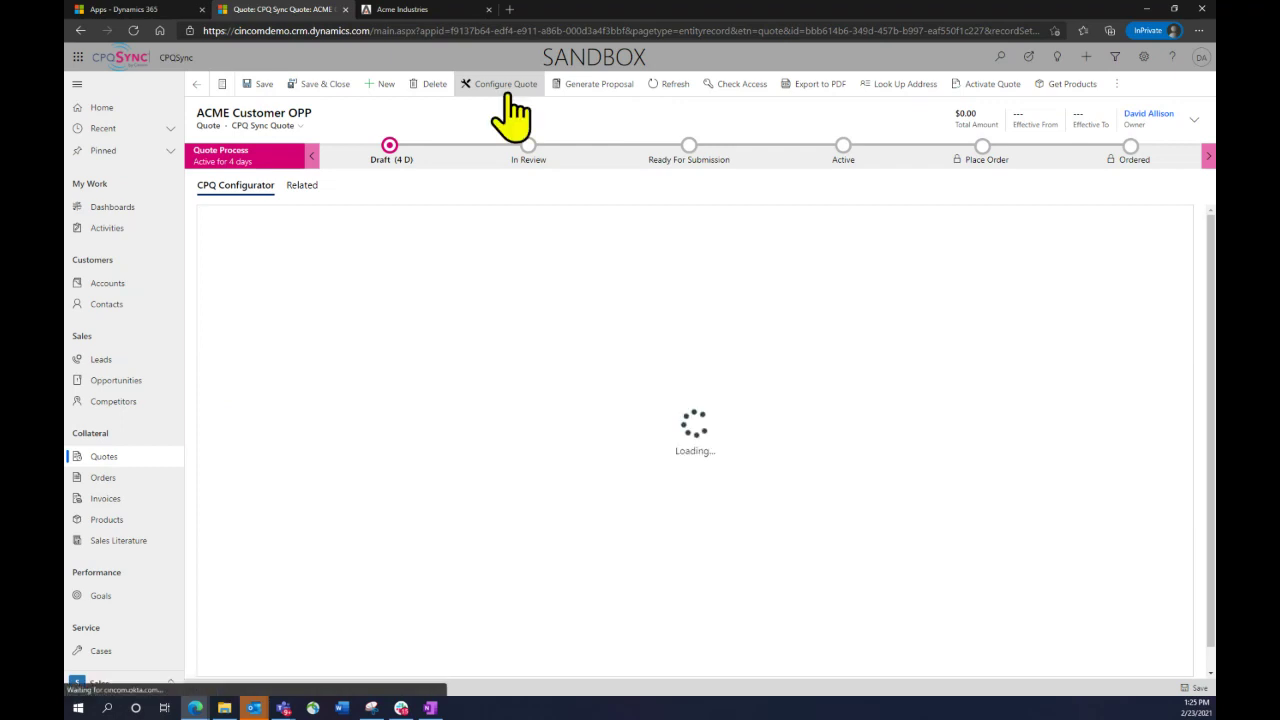
key("ctrl+plus")
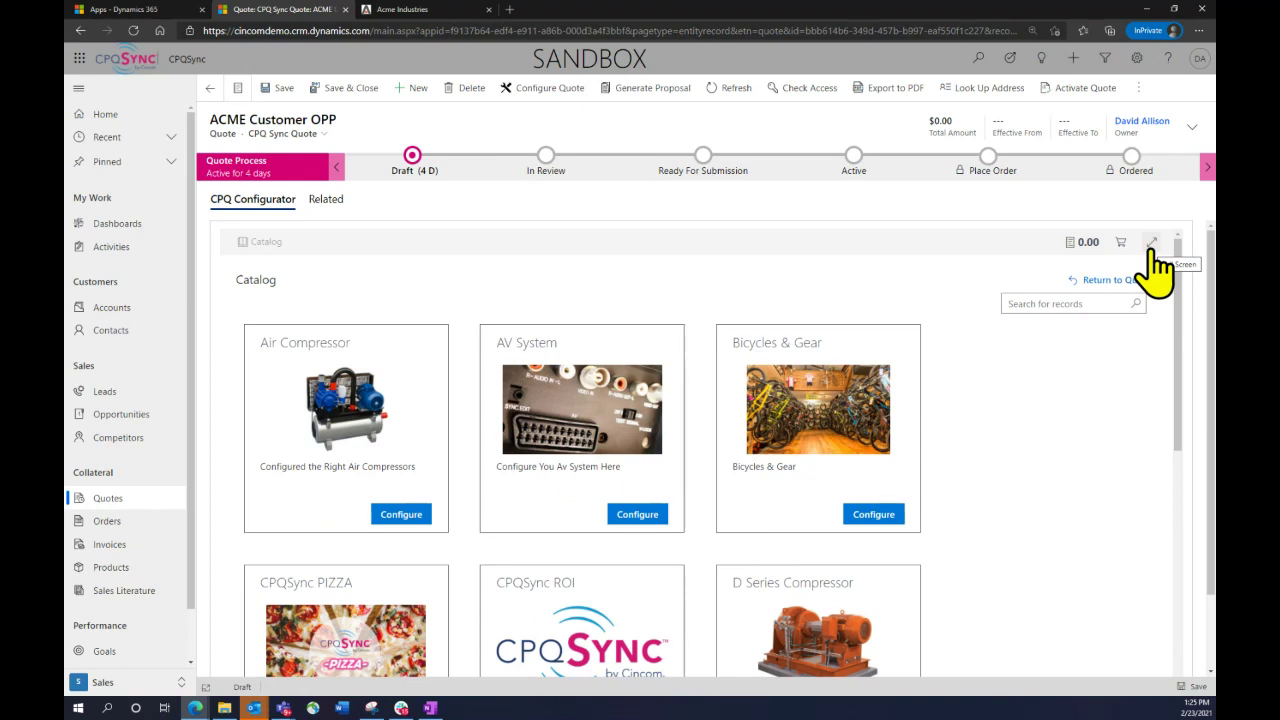
left_click(1151, 243)
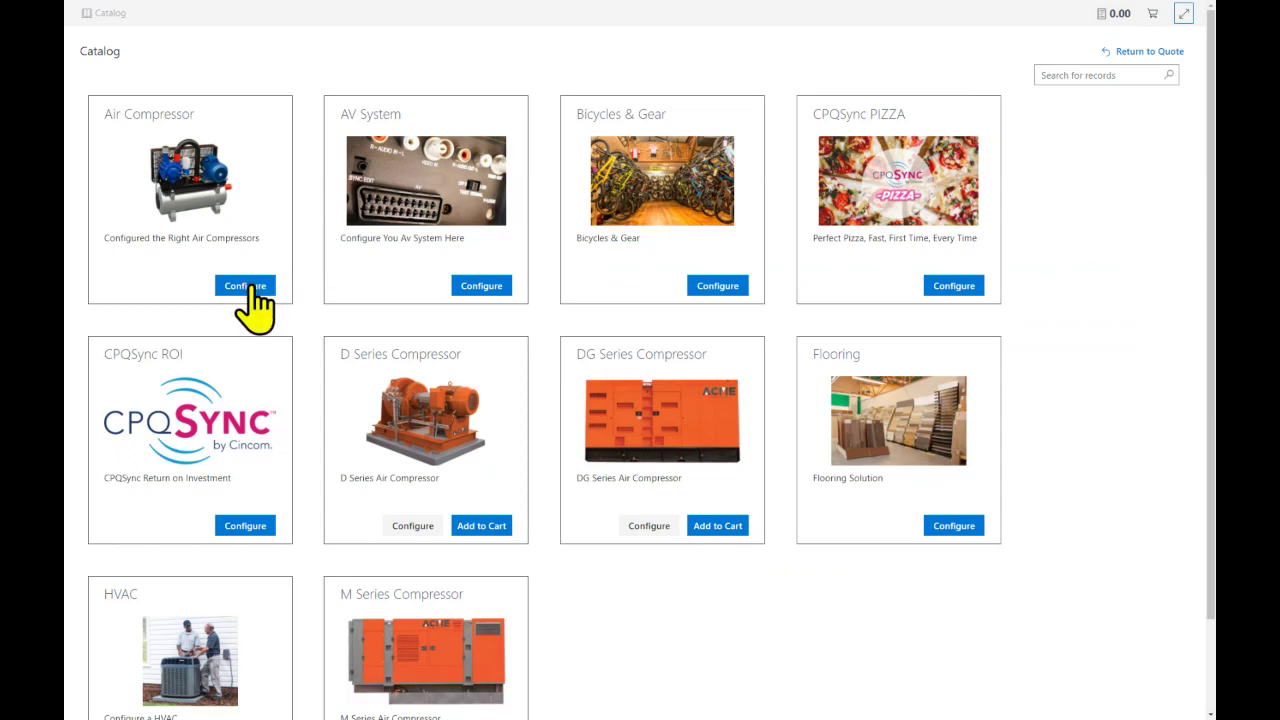
Configure an Air Compressor with Usage set to Machine Shop and list the available compressor models
left_click(245, 286)
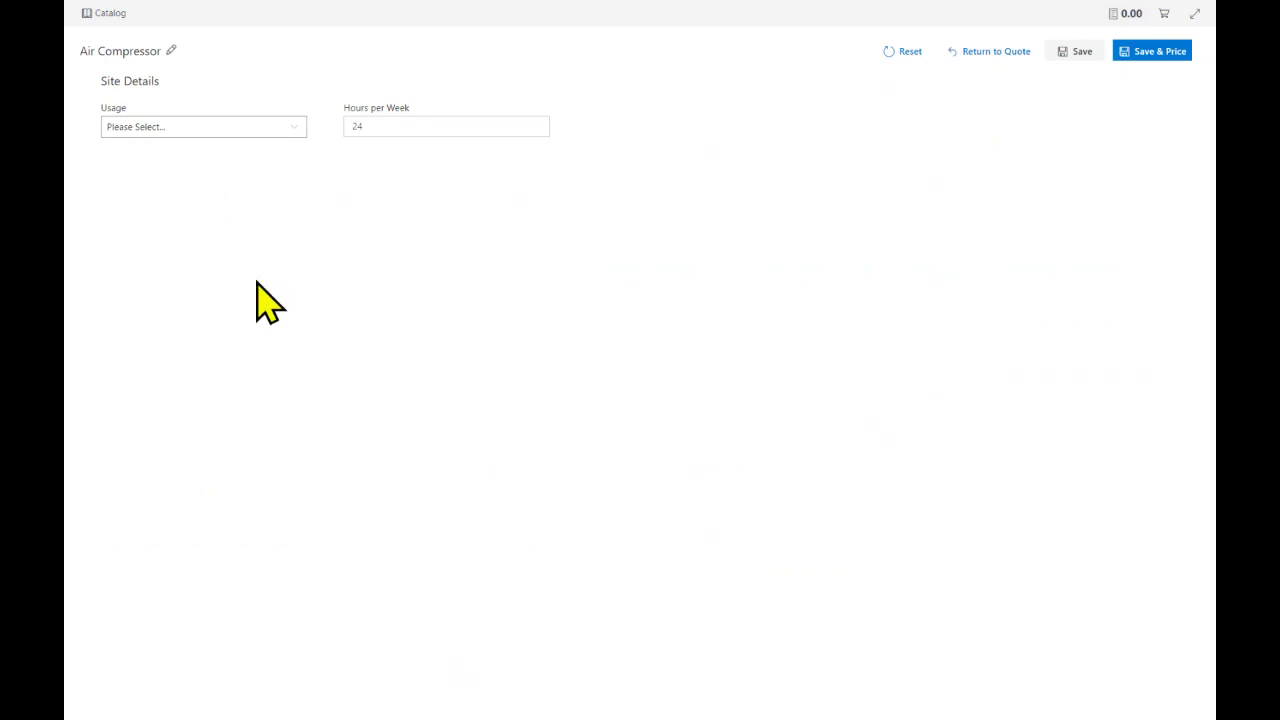
left_click(294, 140)
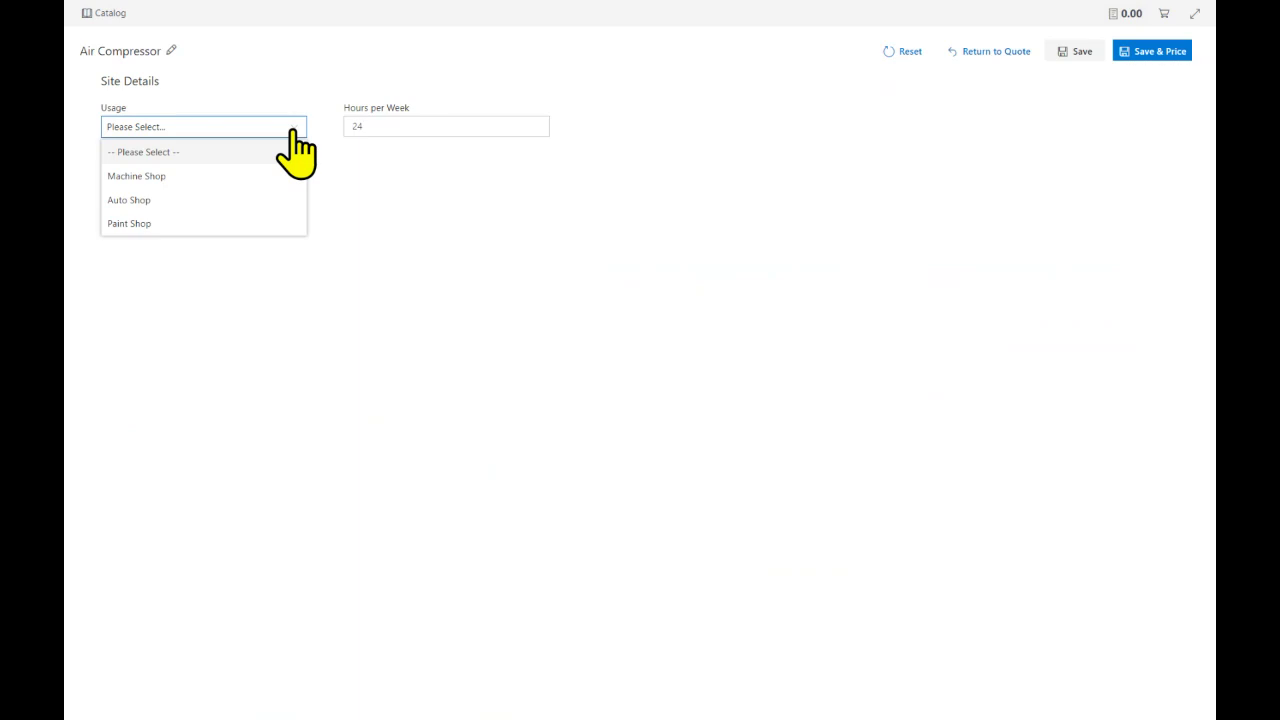
left_click(191, 178)
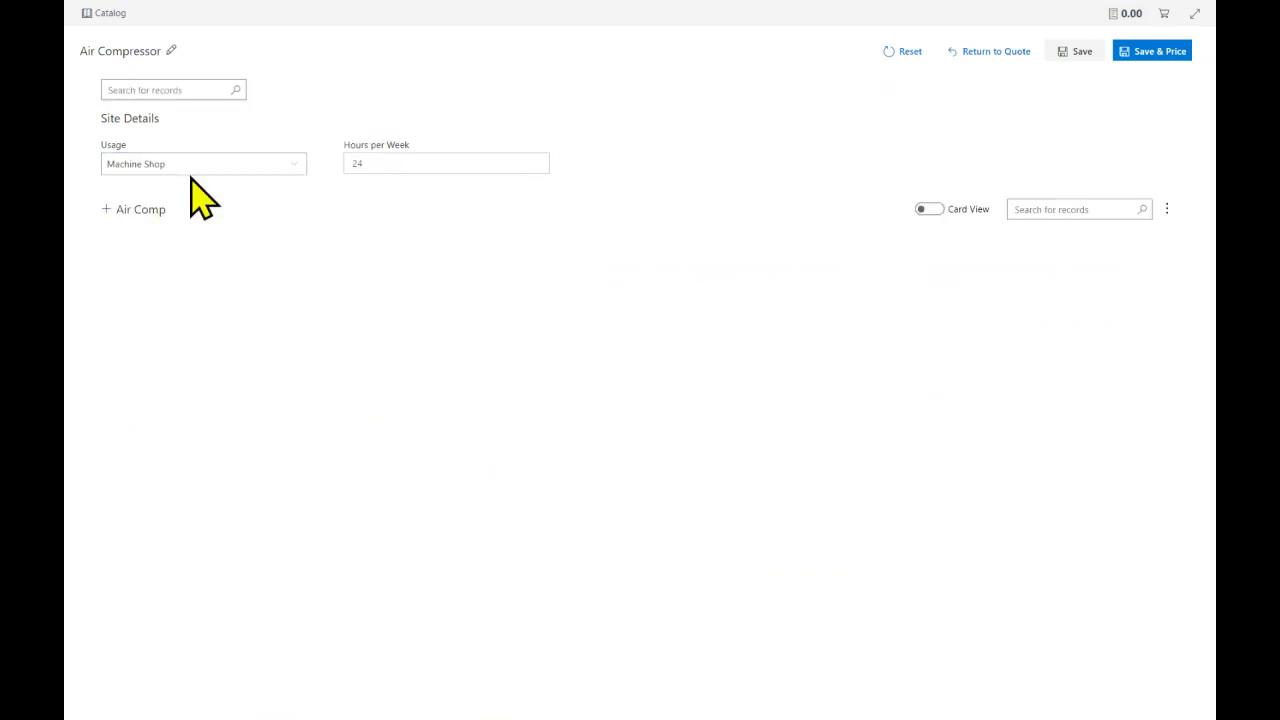
left_click(110, 212)
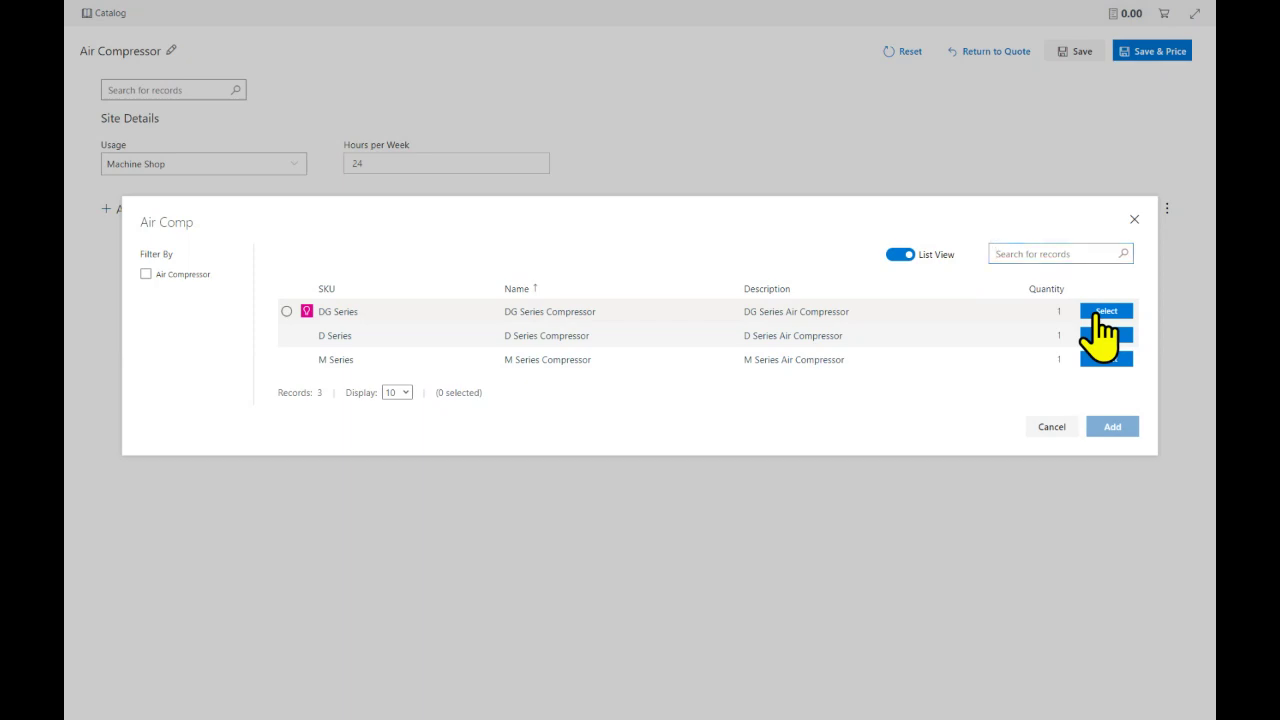
Add one DG Series Compressor, switch the view to List View, and exit full screen
left_click(1100, 314)
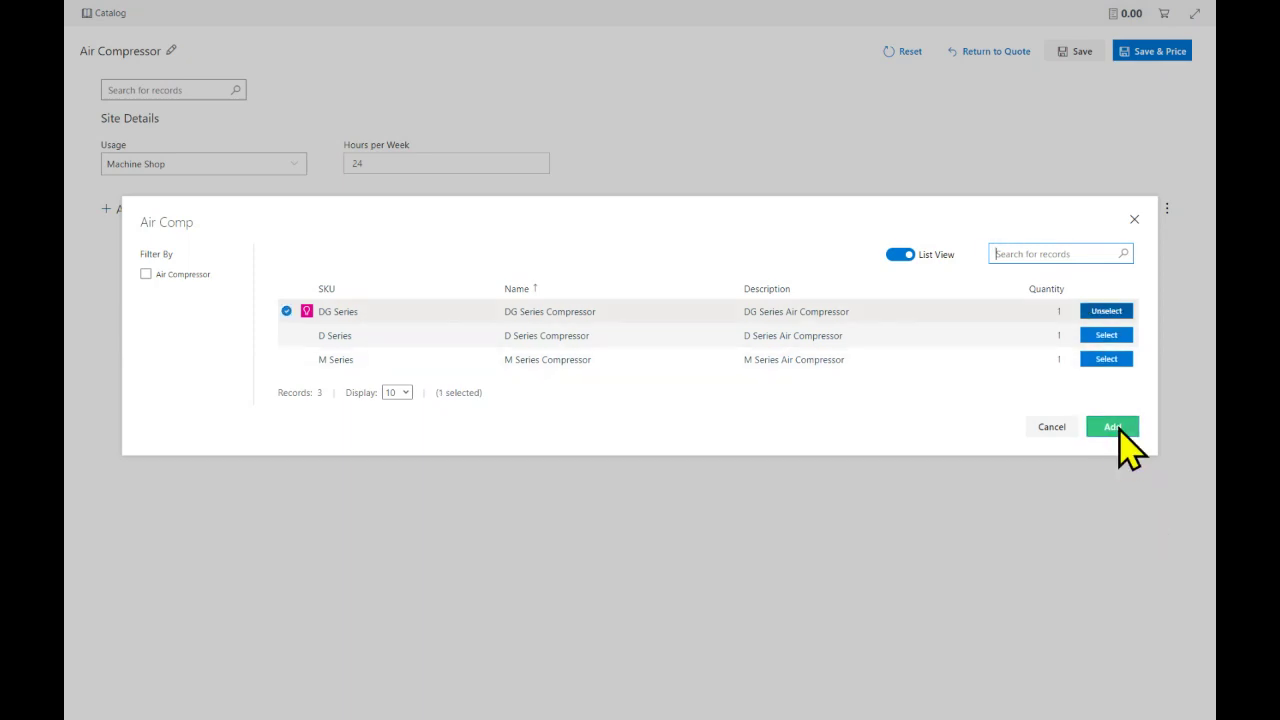
left_click(1114, 428)
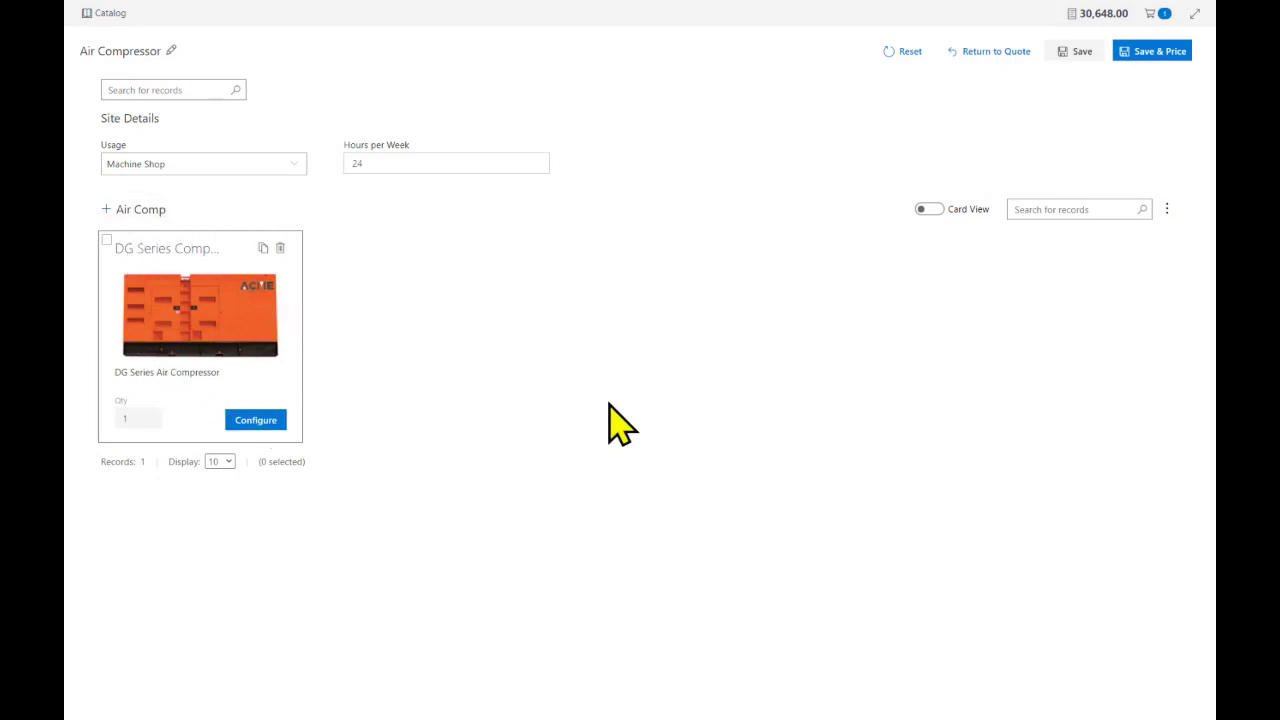
left_click(926, 210)
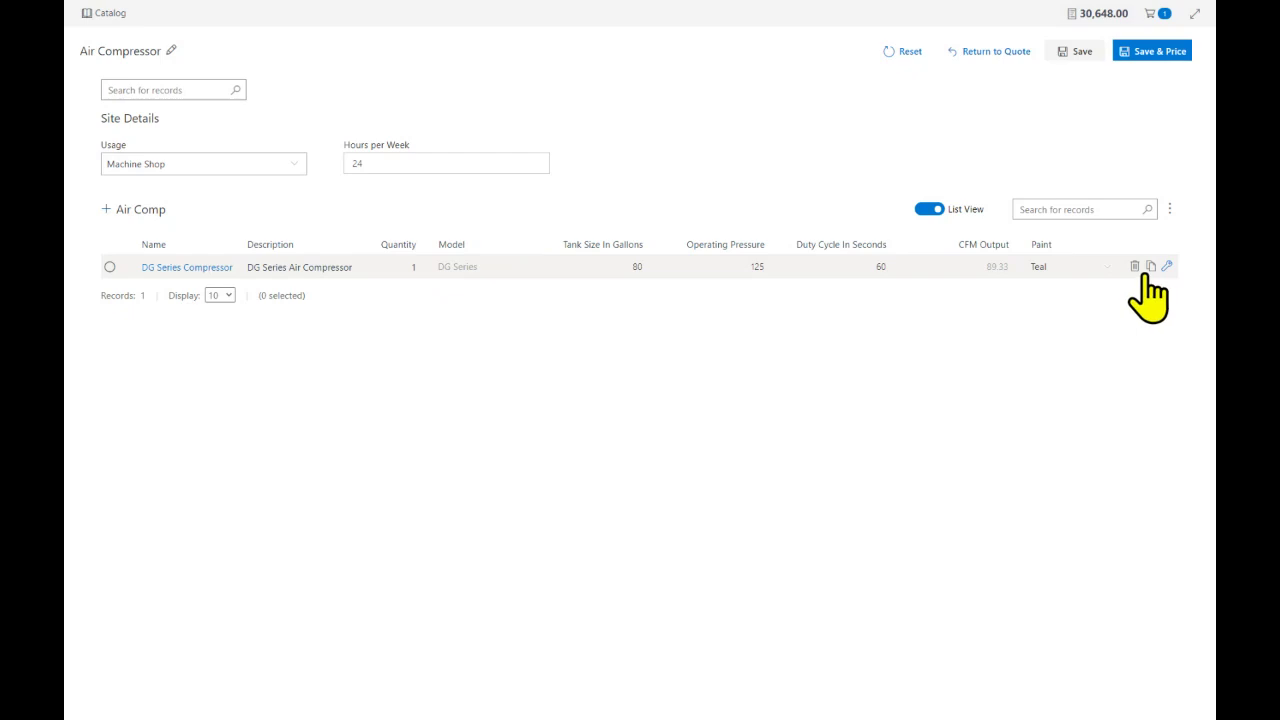
left_click(1194, 28)
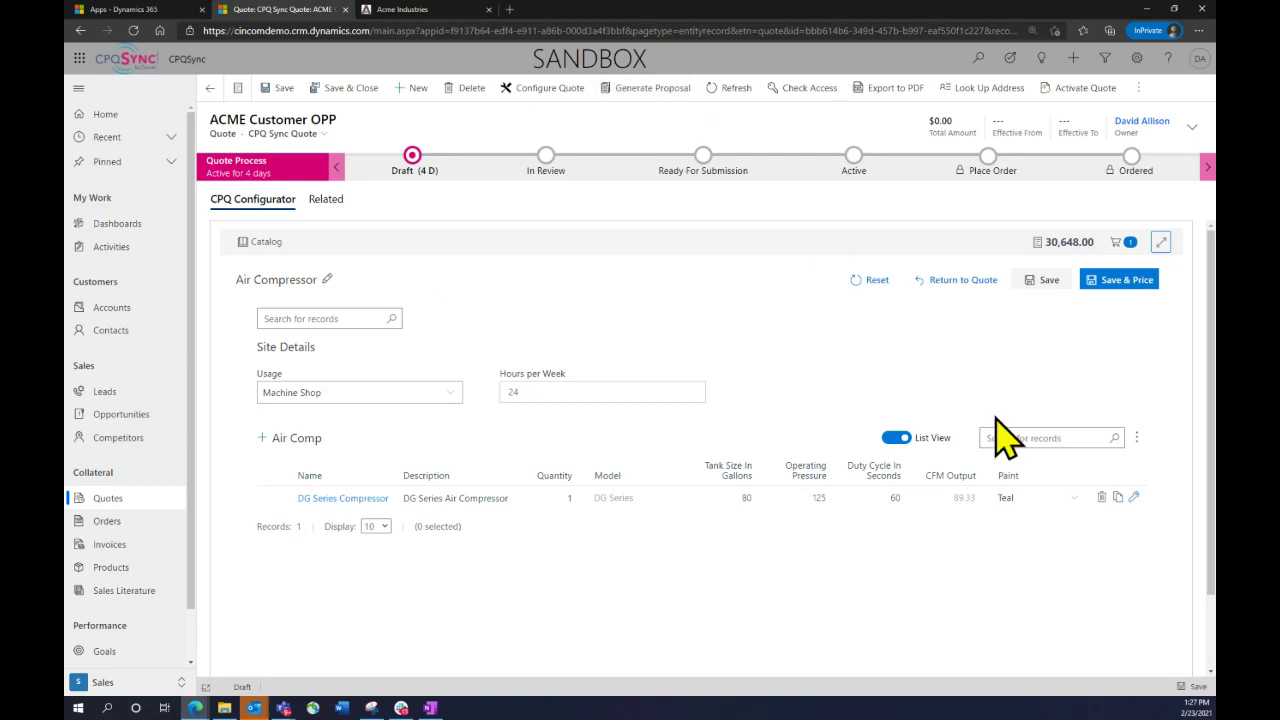
Expand the configurator to full screen and edit the DG Series Compressor row
left_click(1160, 243)
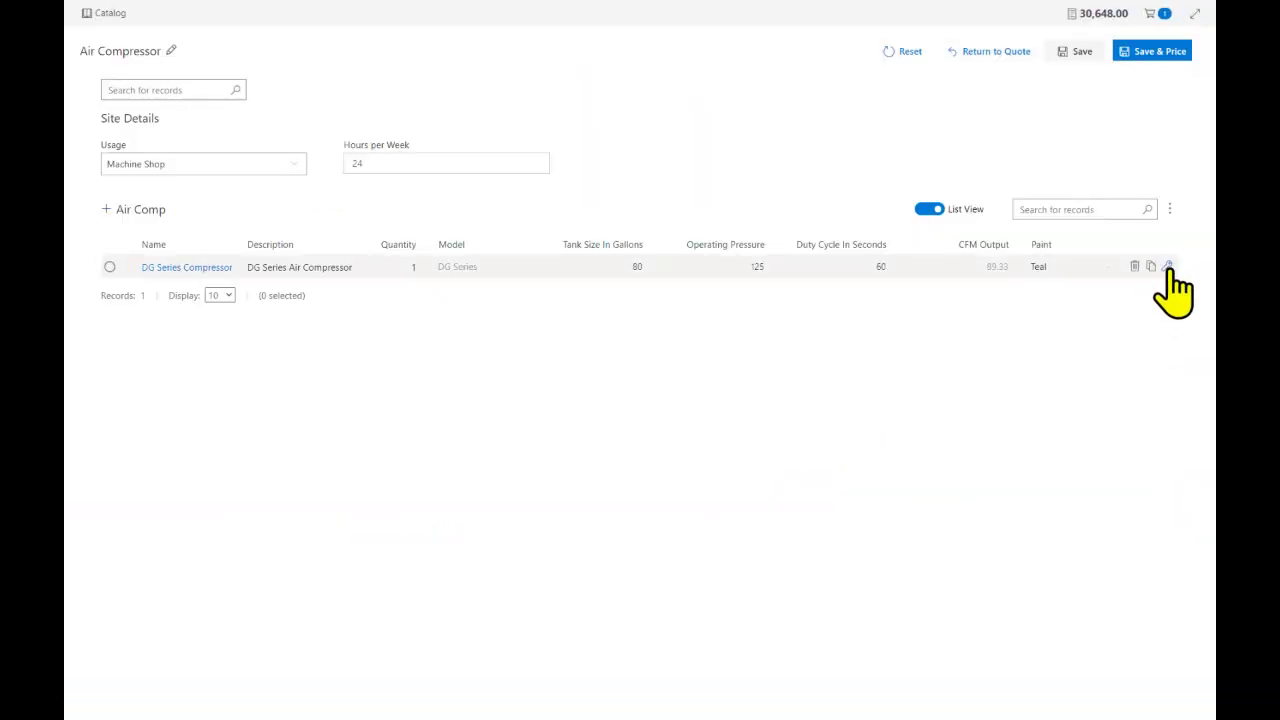
left_click(1168, 267)
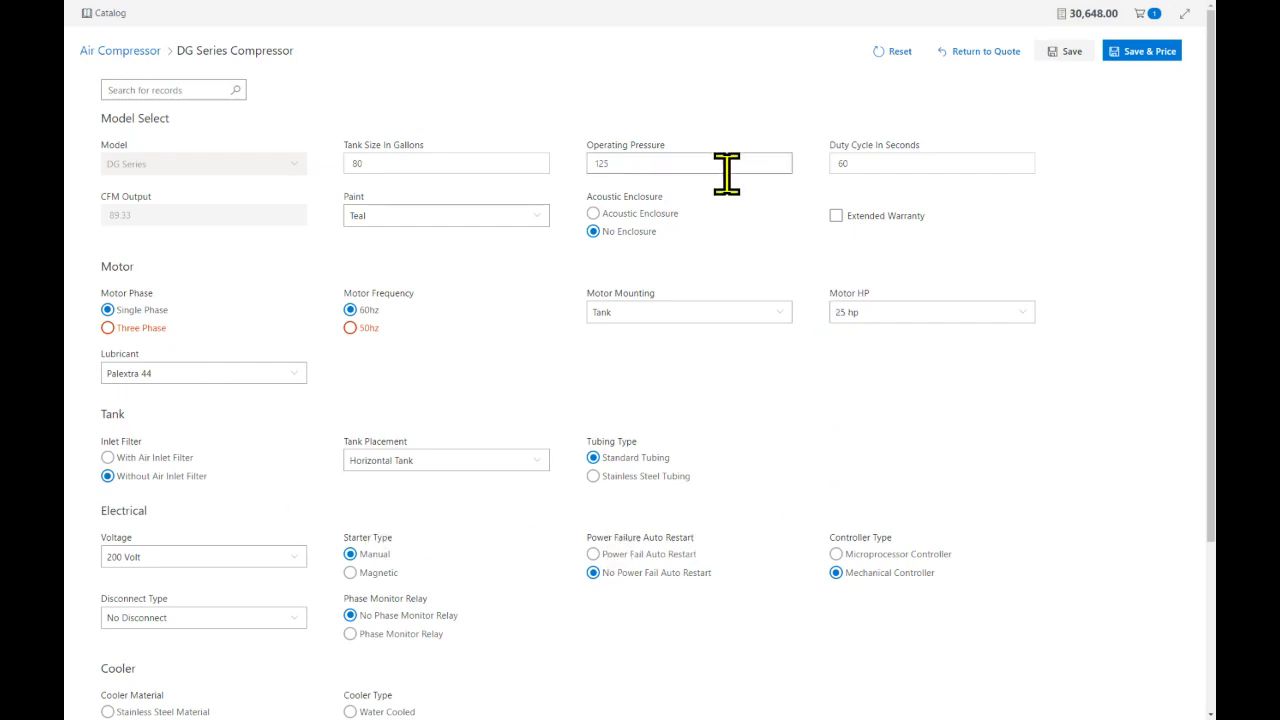
Turn on Extended Warranty and set Average Hours in use per Week to 100
left_click(836, 216)
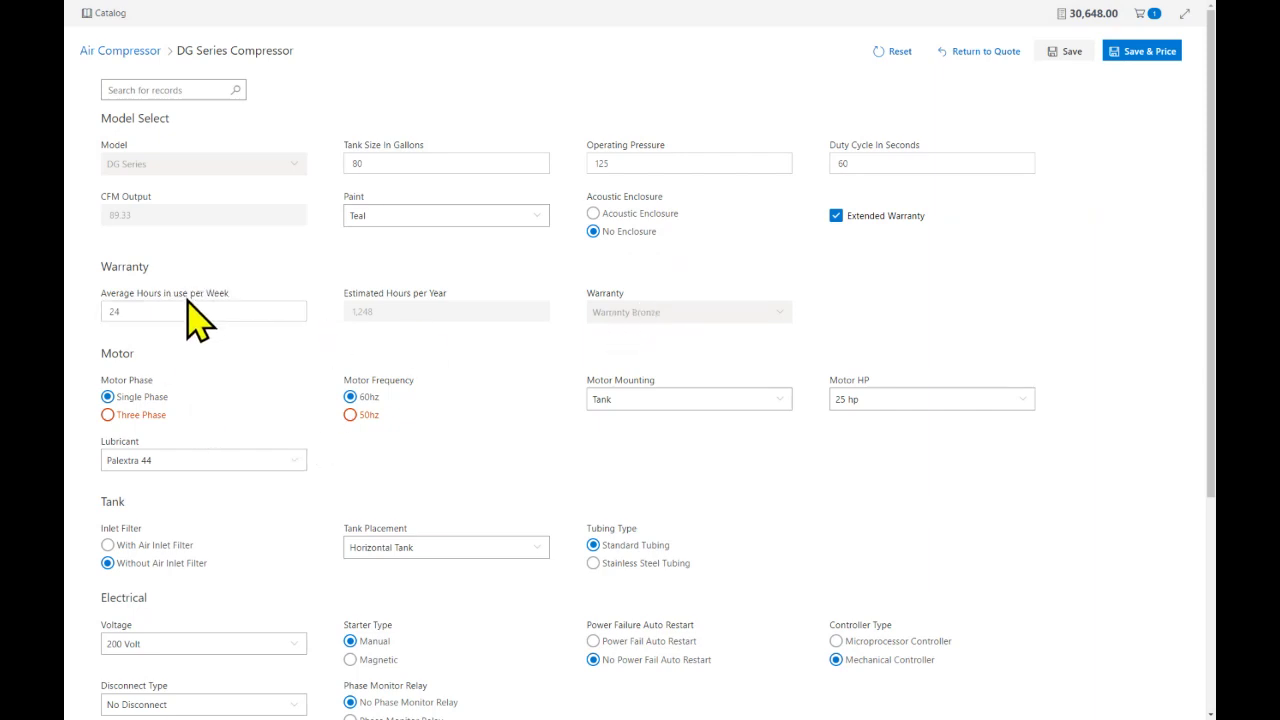
left_click_drag(166, 310, 101, 325)
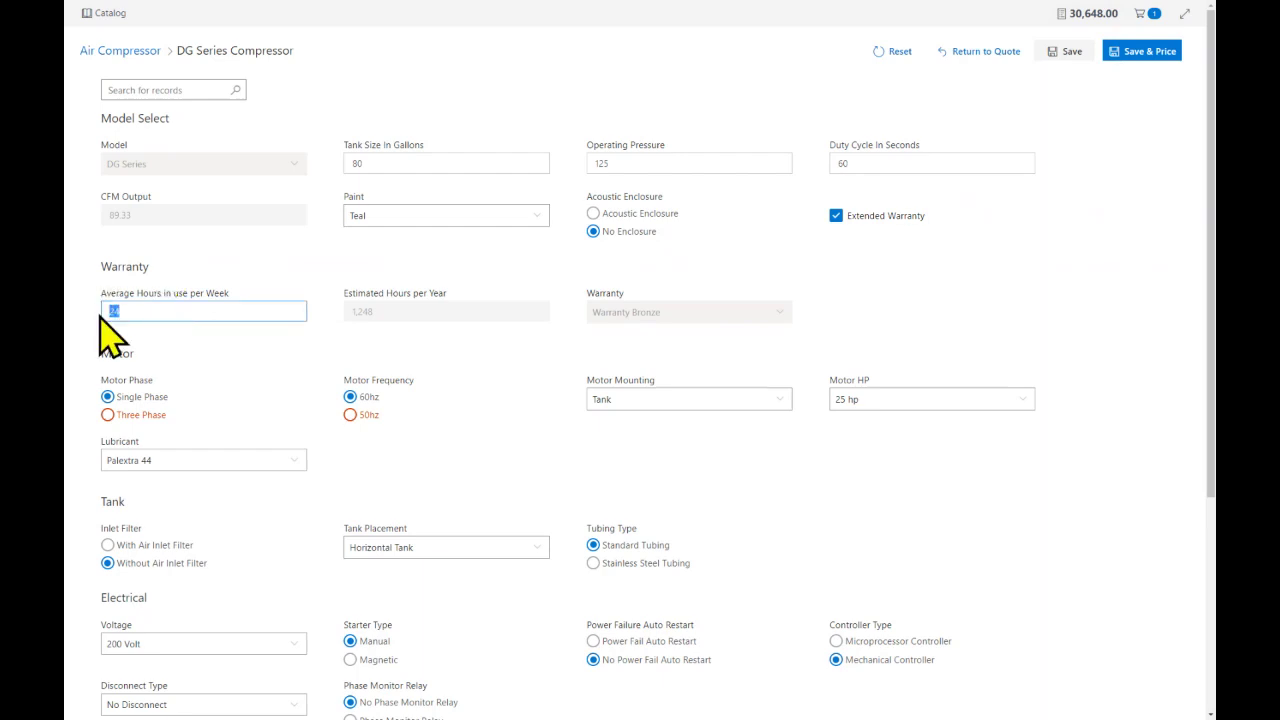
type("100")
left_click(250, 363)
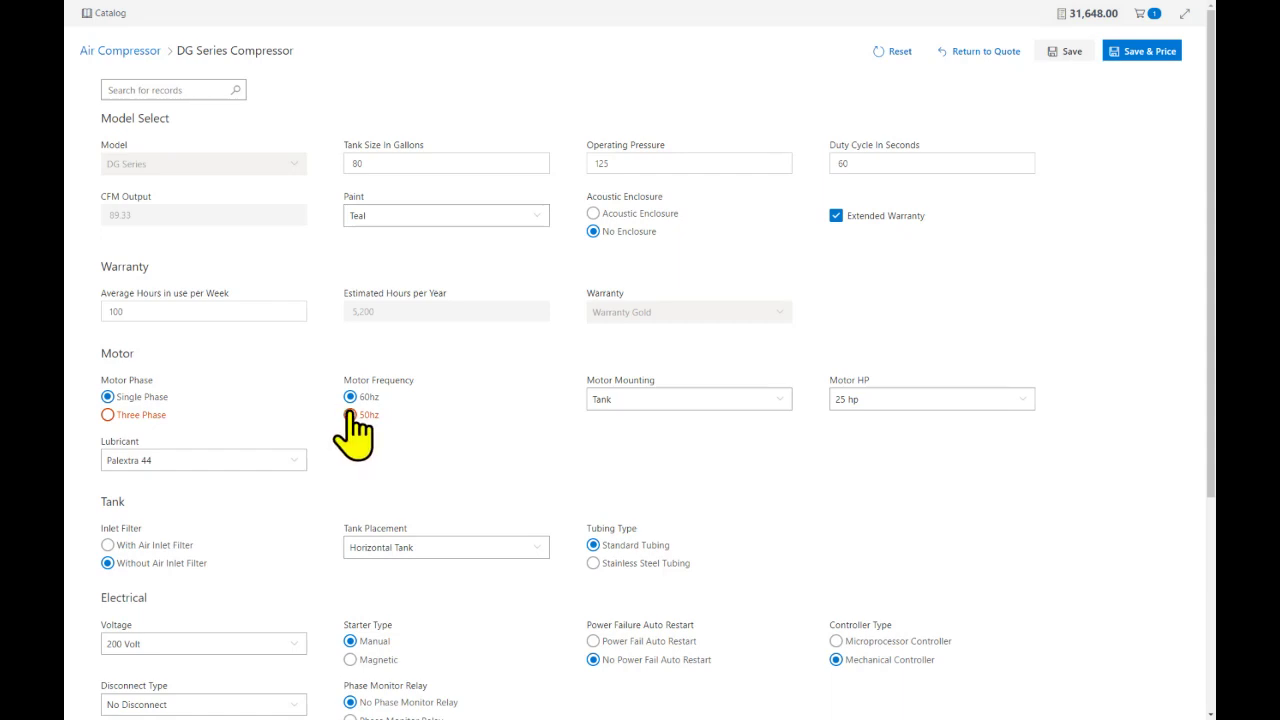
left_click(350, 414)
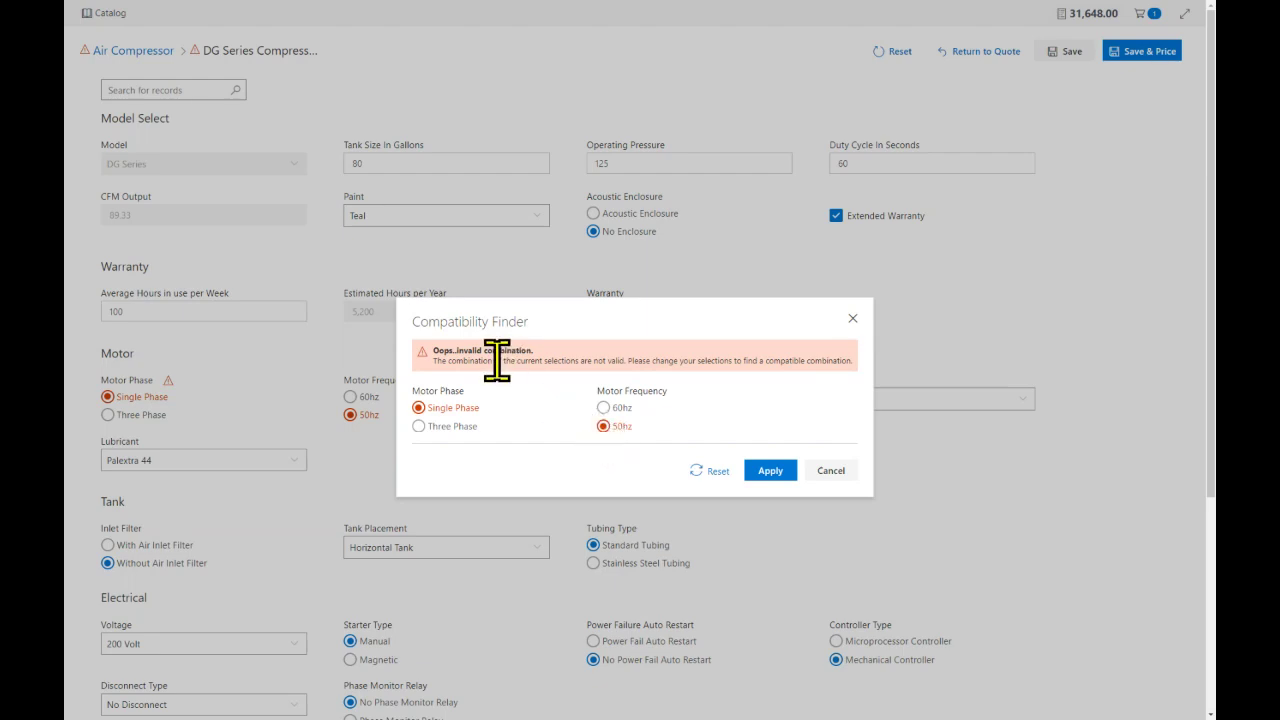
left_click(604, 408)
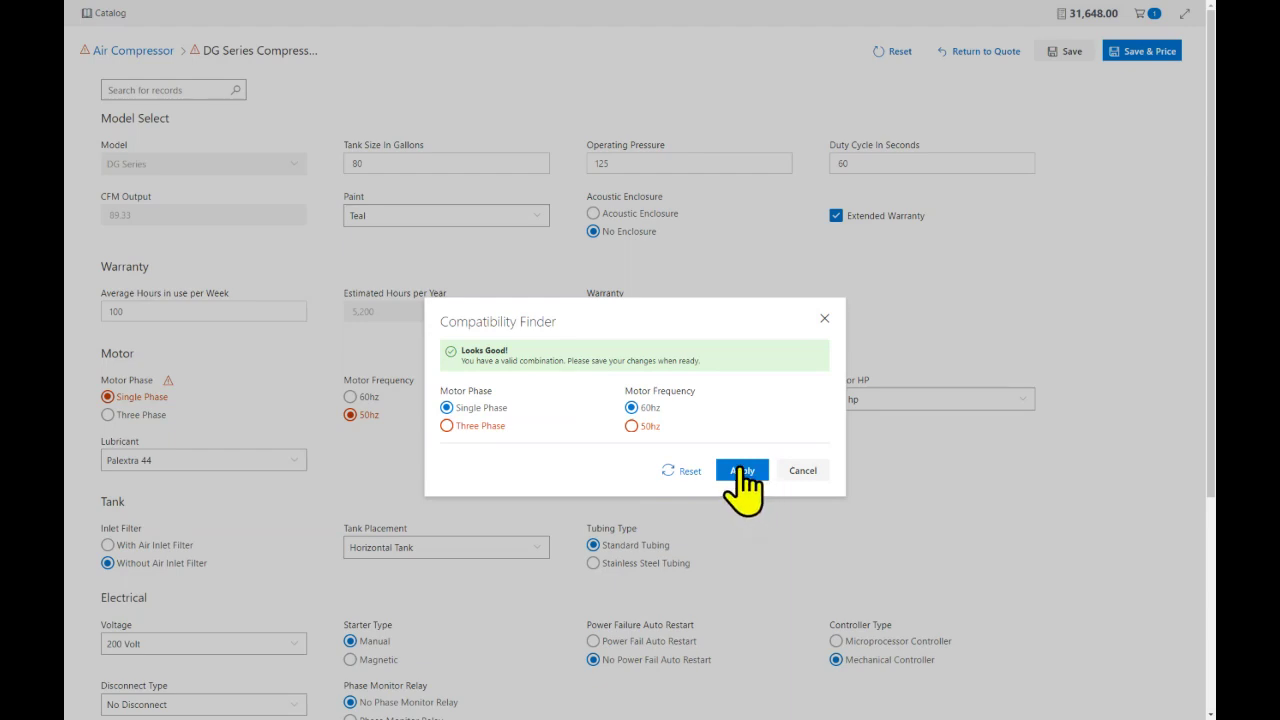
left_click(742, 470)
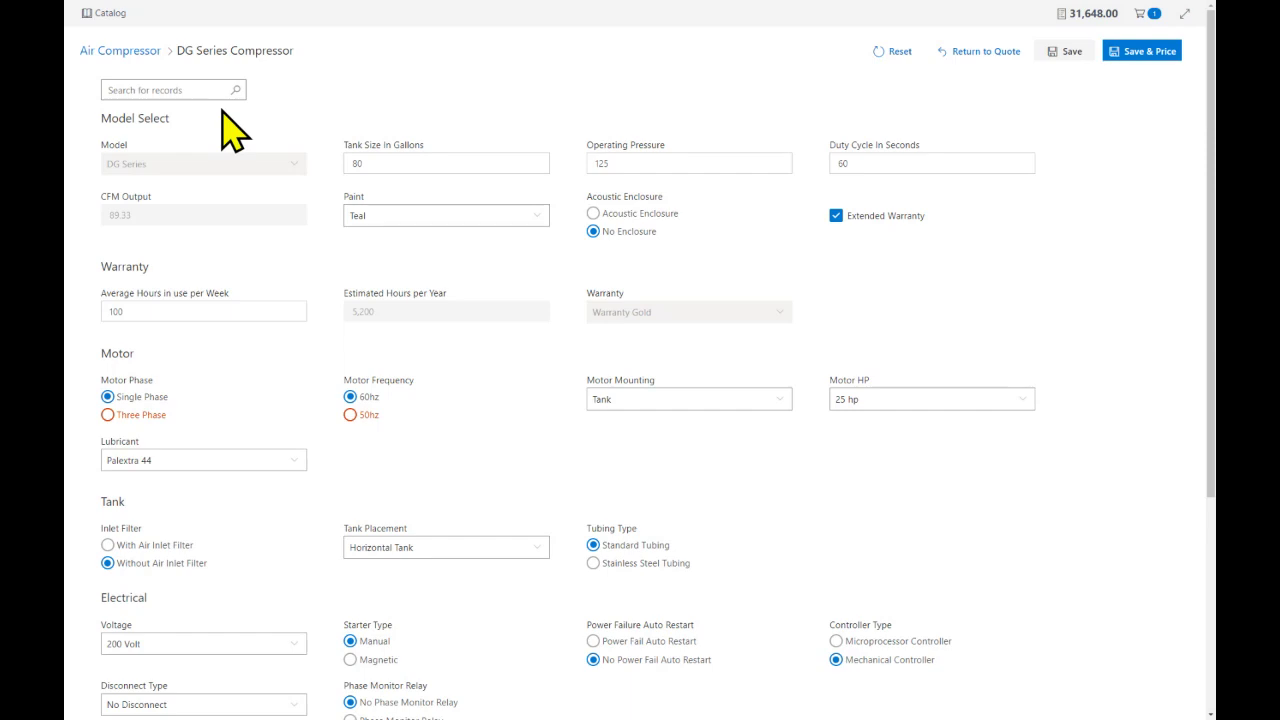
Add the 100' of air hose - Black add-on from the compressor add-on cards
scroll(490, 360, "down", 3)
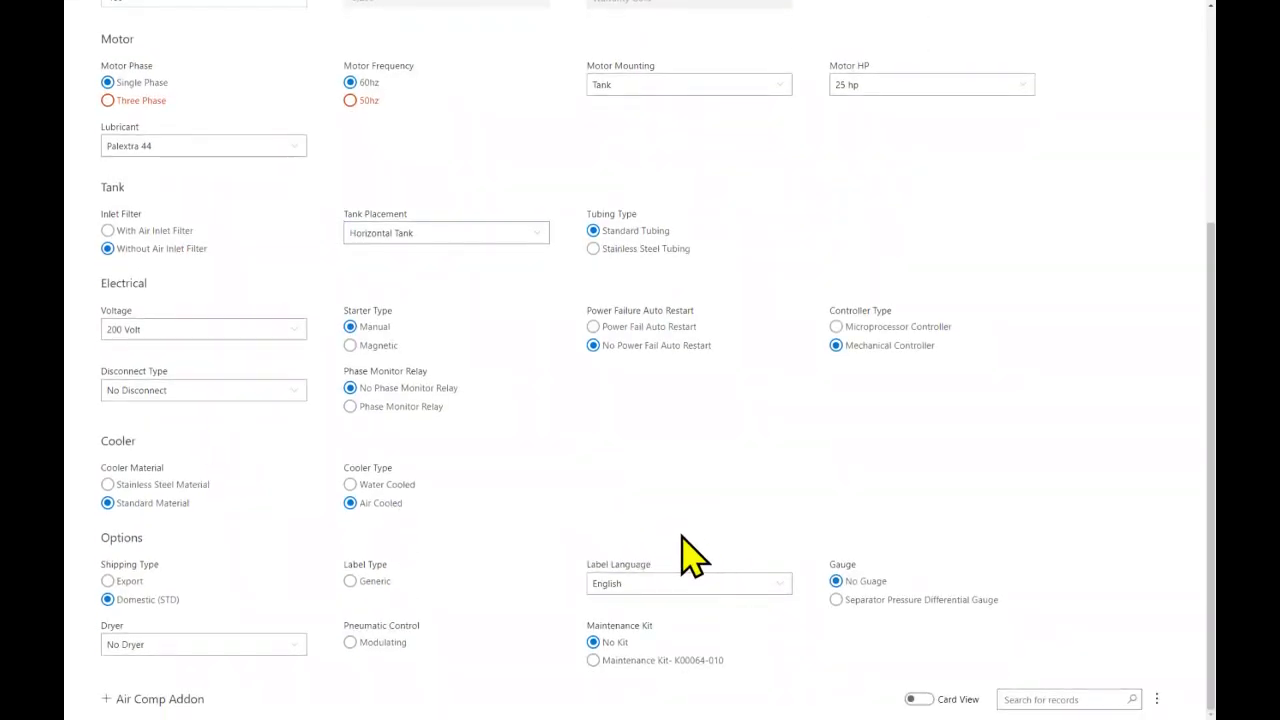
left_click(115, 703)
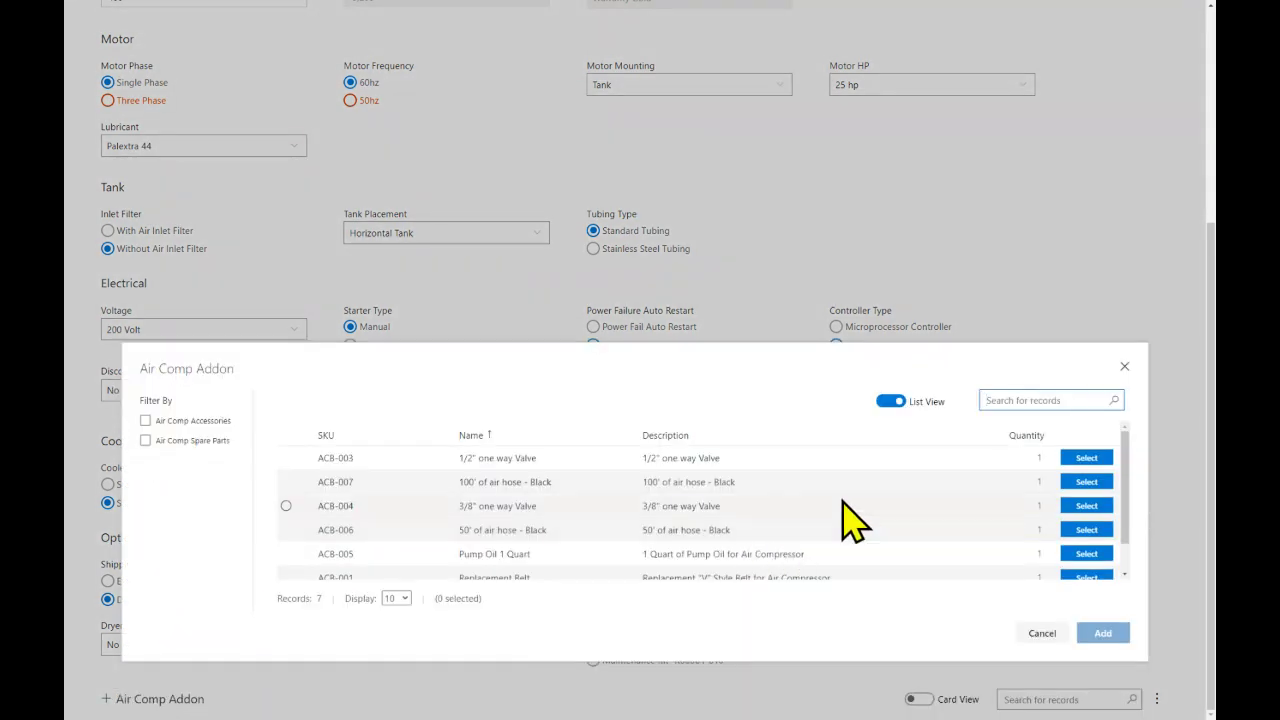
left_click(891, 401)
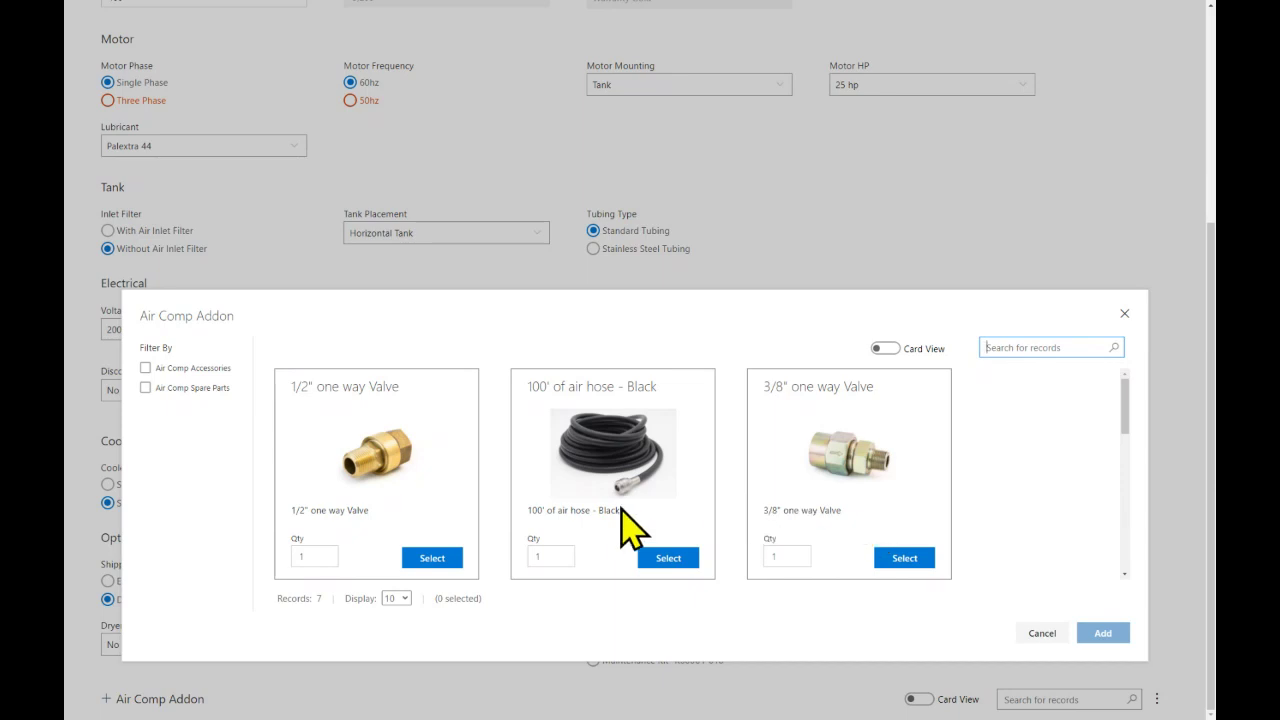
left_click(668, 558)
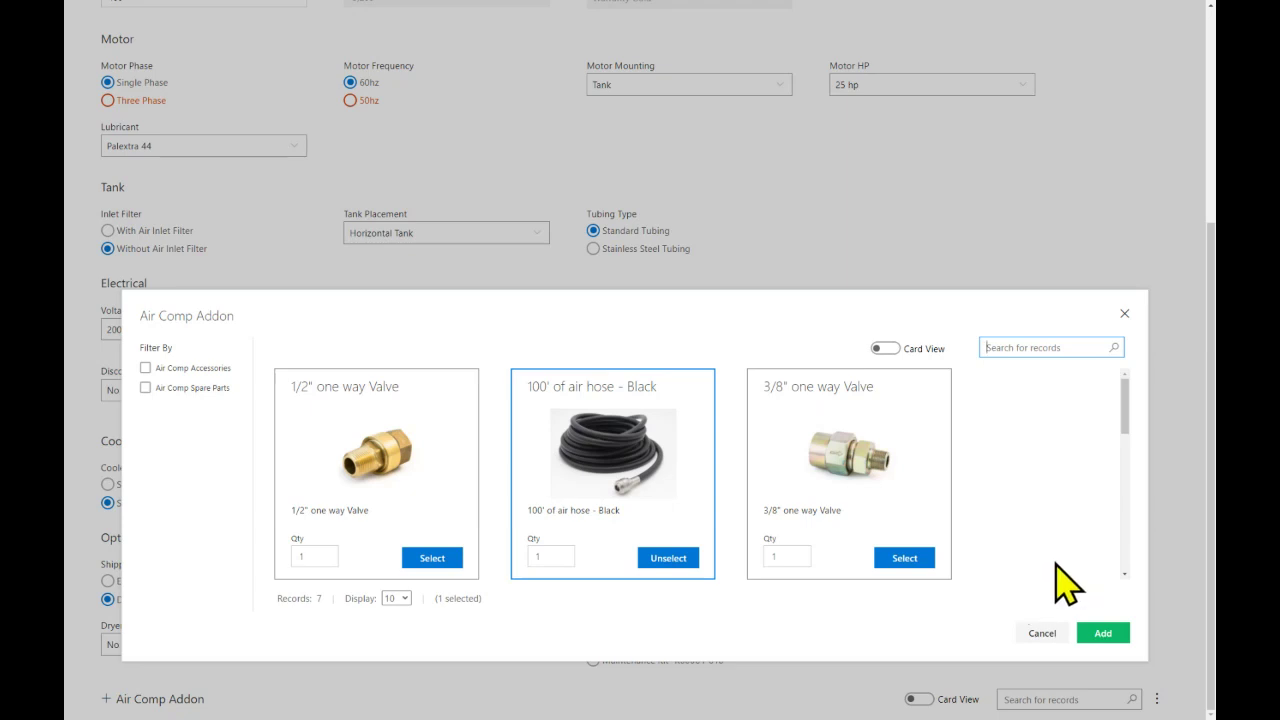
left_click(1101, 634)
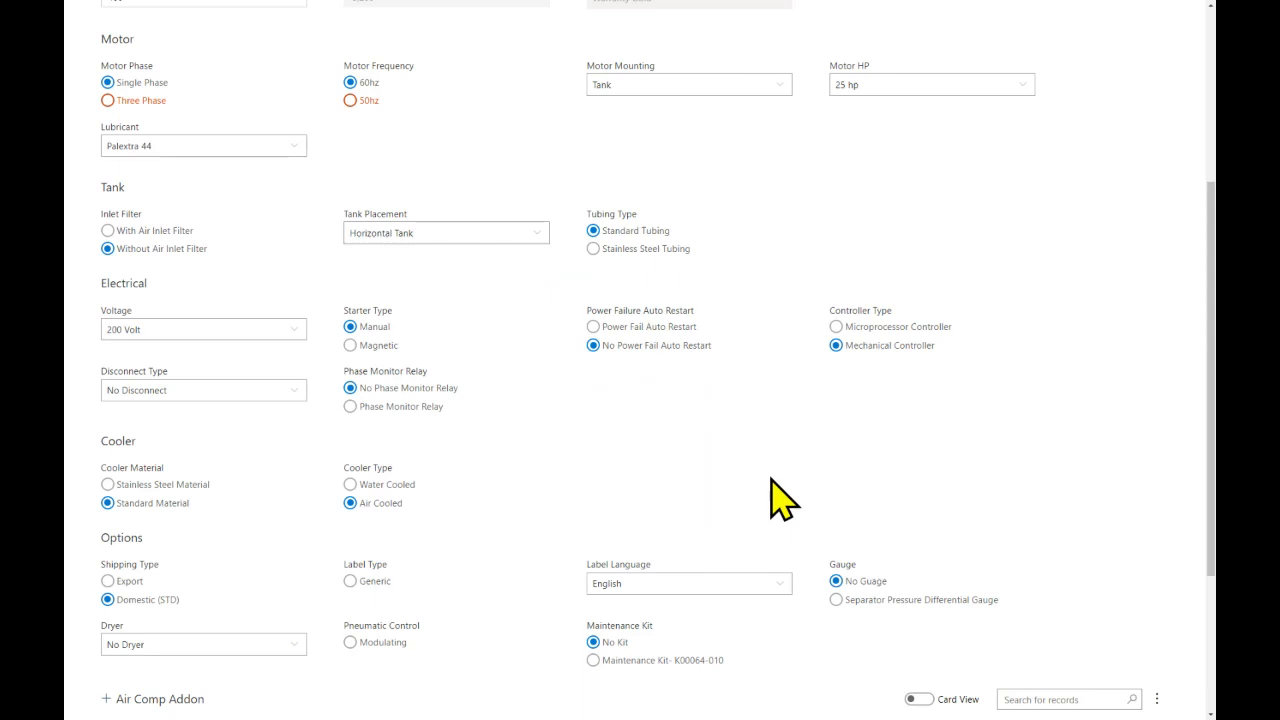
scroll(782, 497, "up", 3)
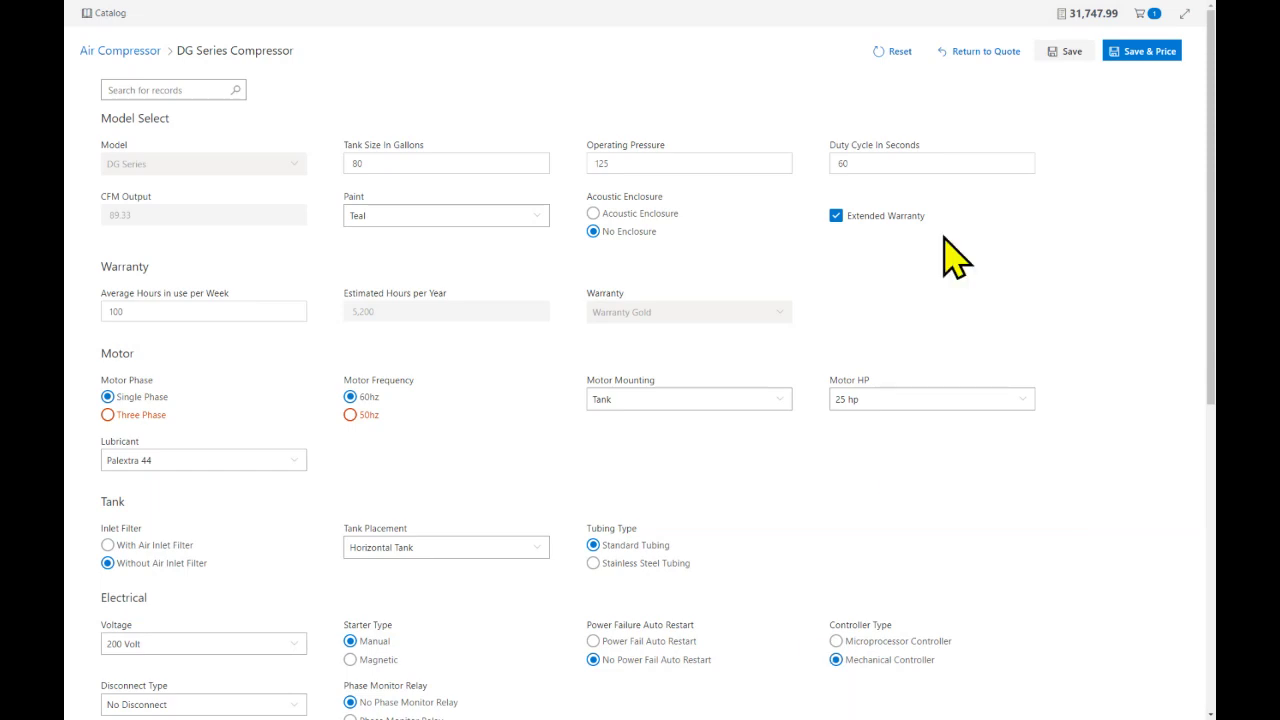
Review the price summary's component tree, then Save & Price the DG Series configuration to the Cart
left_click(1084, 24)
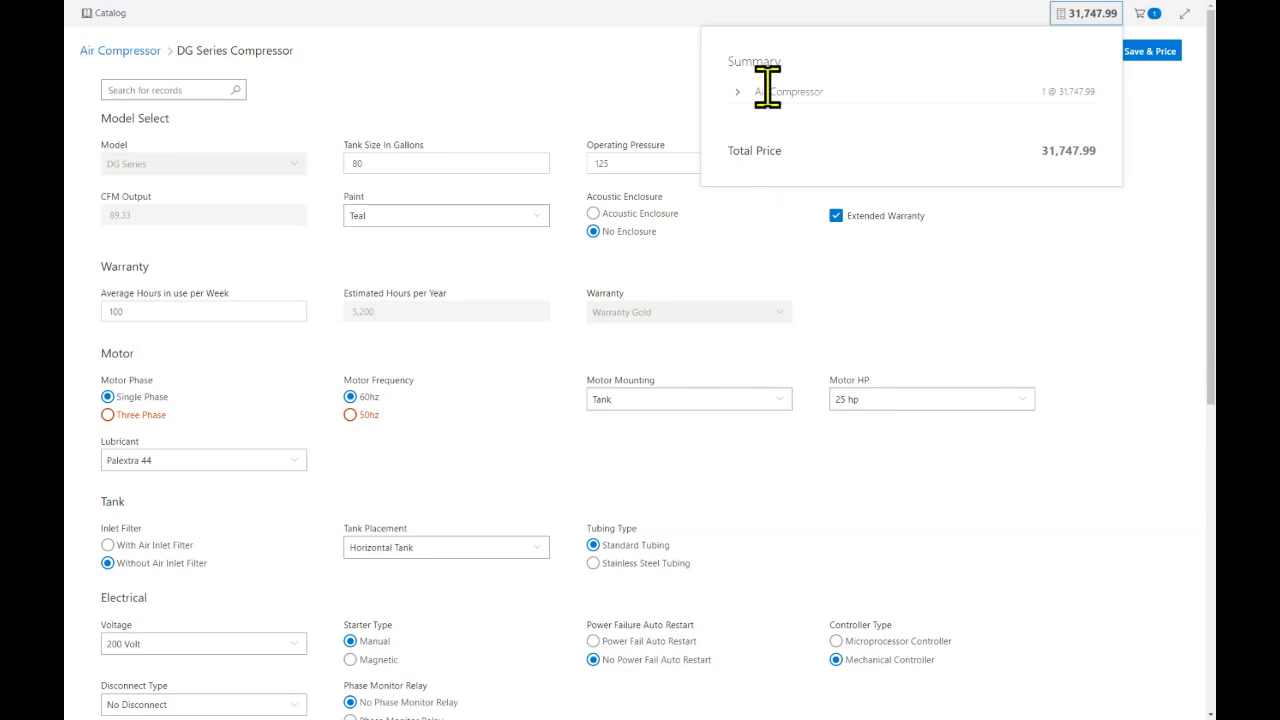
left_click(737, 92)
left_click(748, 117)
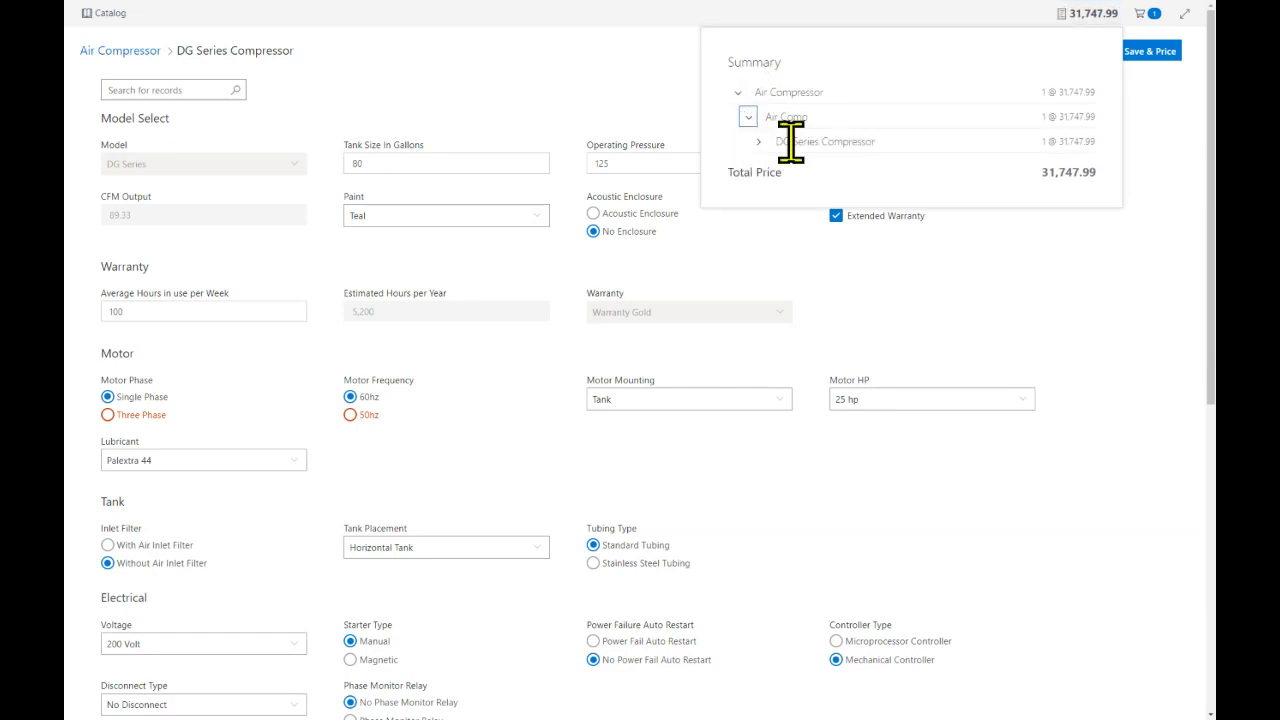
left_click(758, 141)
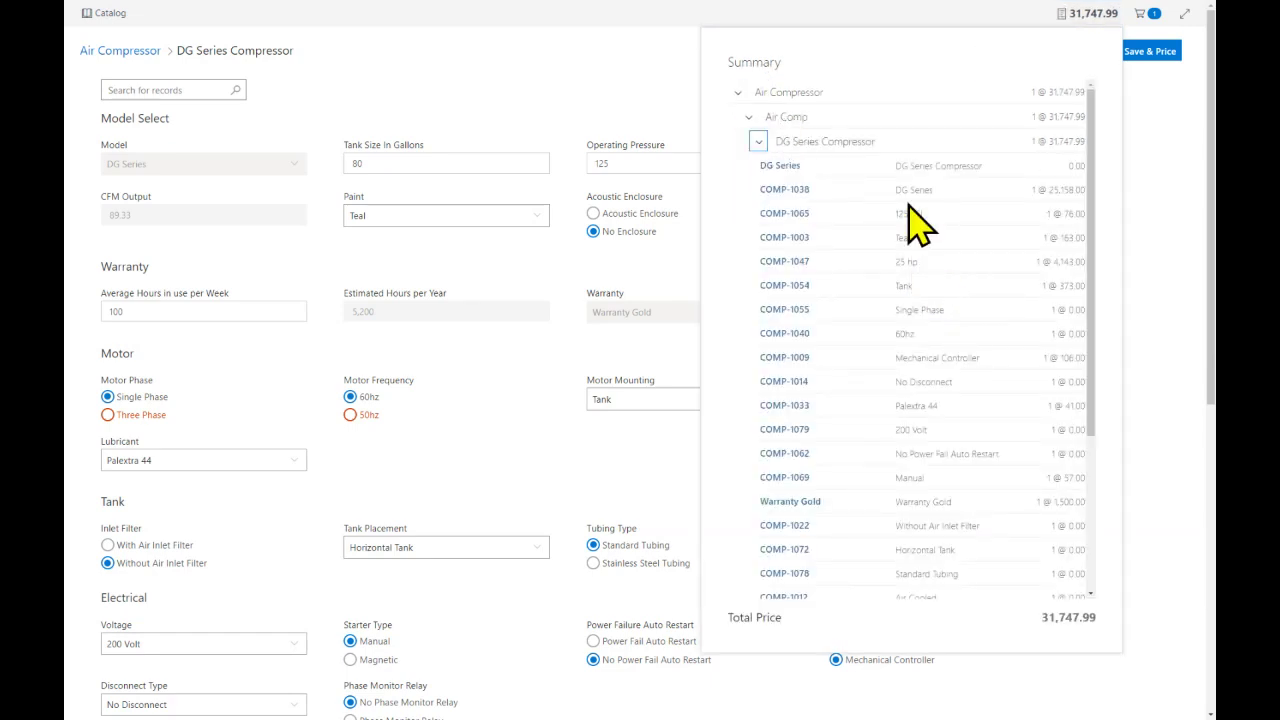
scroll(910, 240, "down", 5)
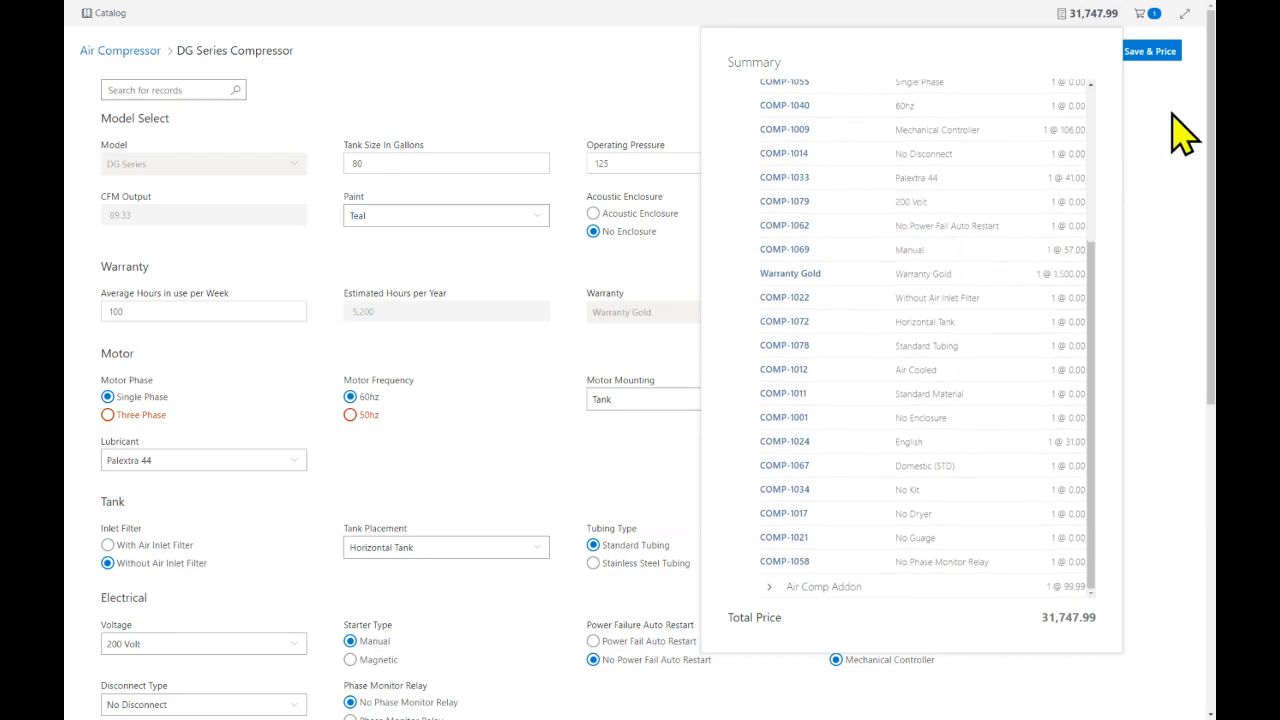
left_click(1157, 64)
left_click(1158, 55)
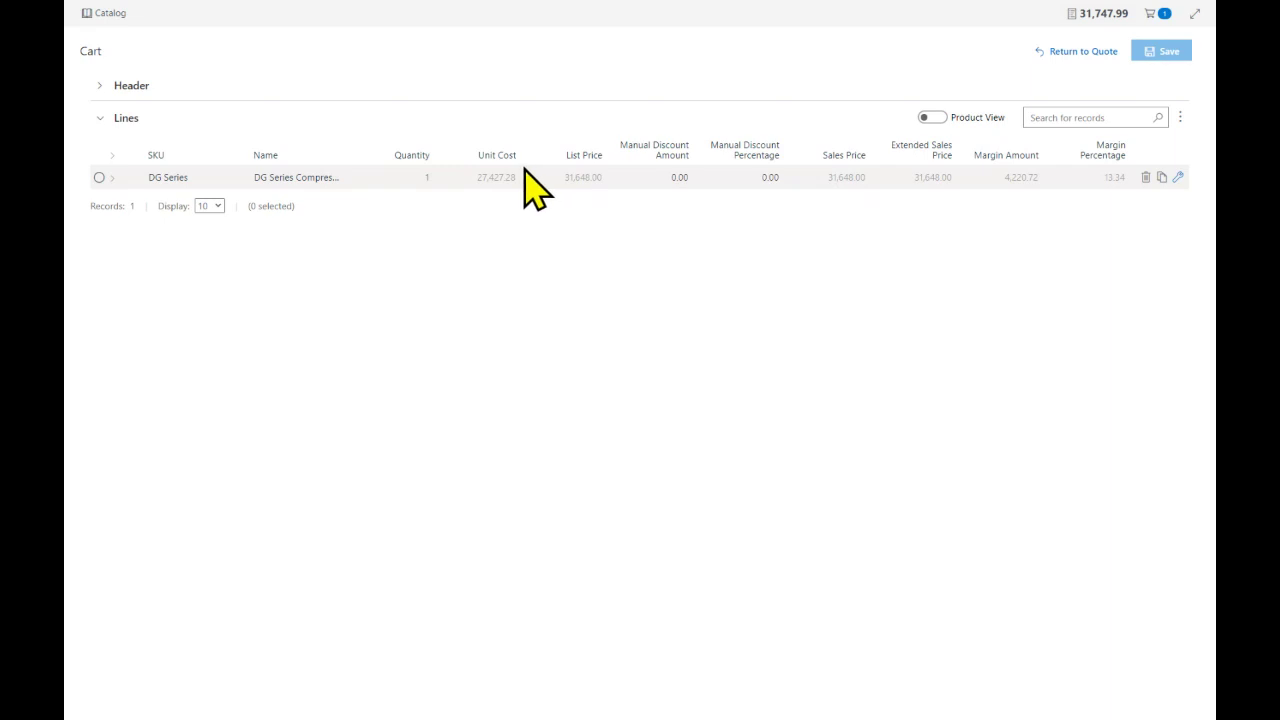
Set the DG Series line's manual discount to 15%, save the cart, and exit full screen
left_click(752, 177)
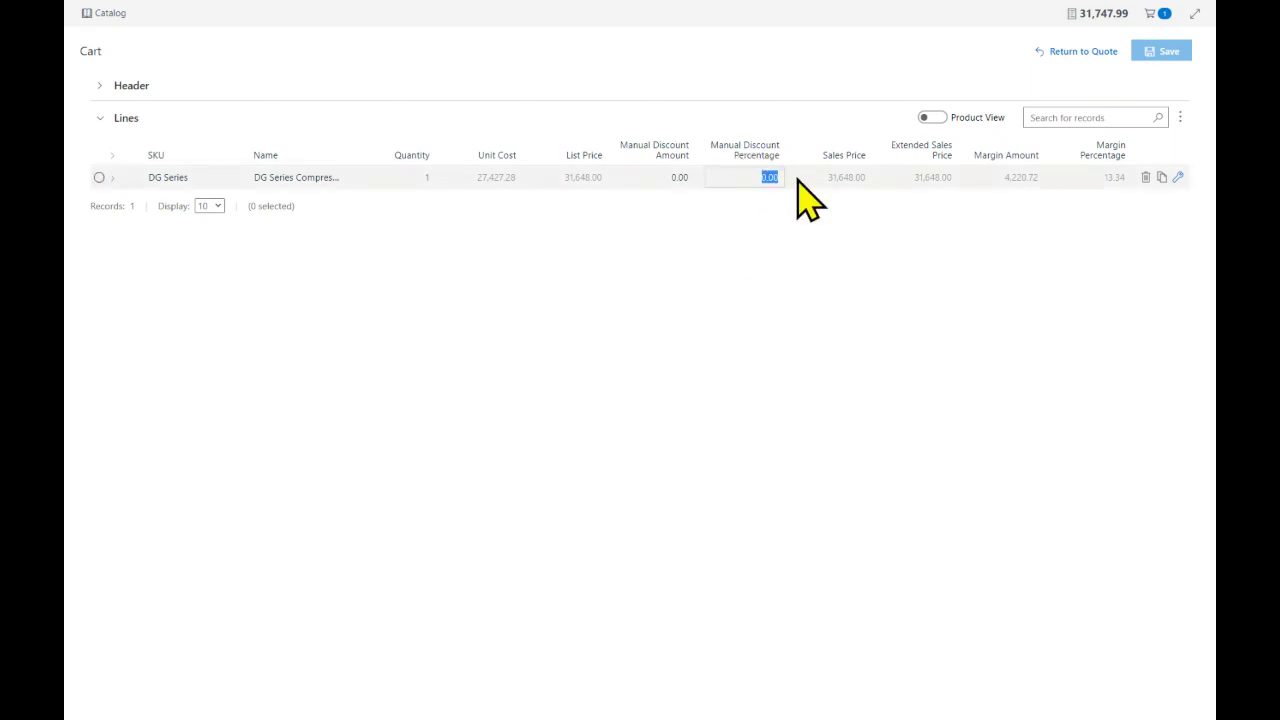
key("BackSpace")
type("15")
key("Return")
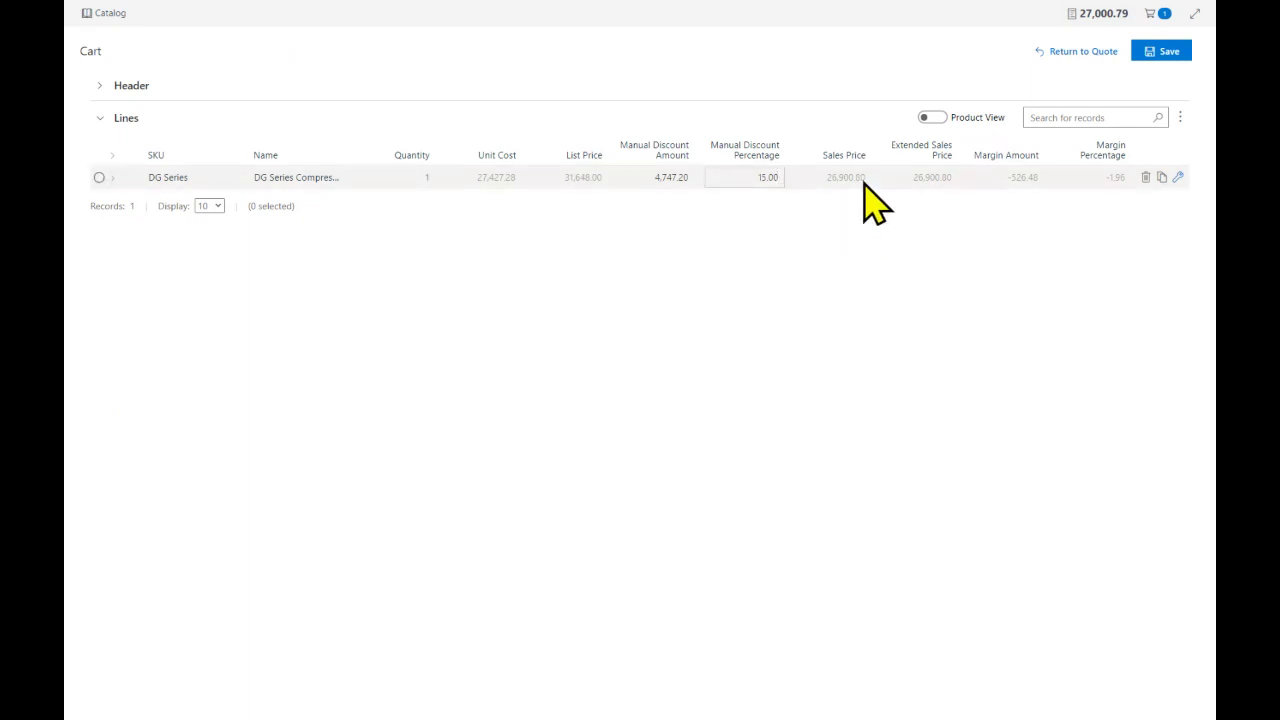
left_click(100, 86)
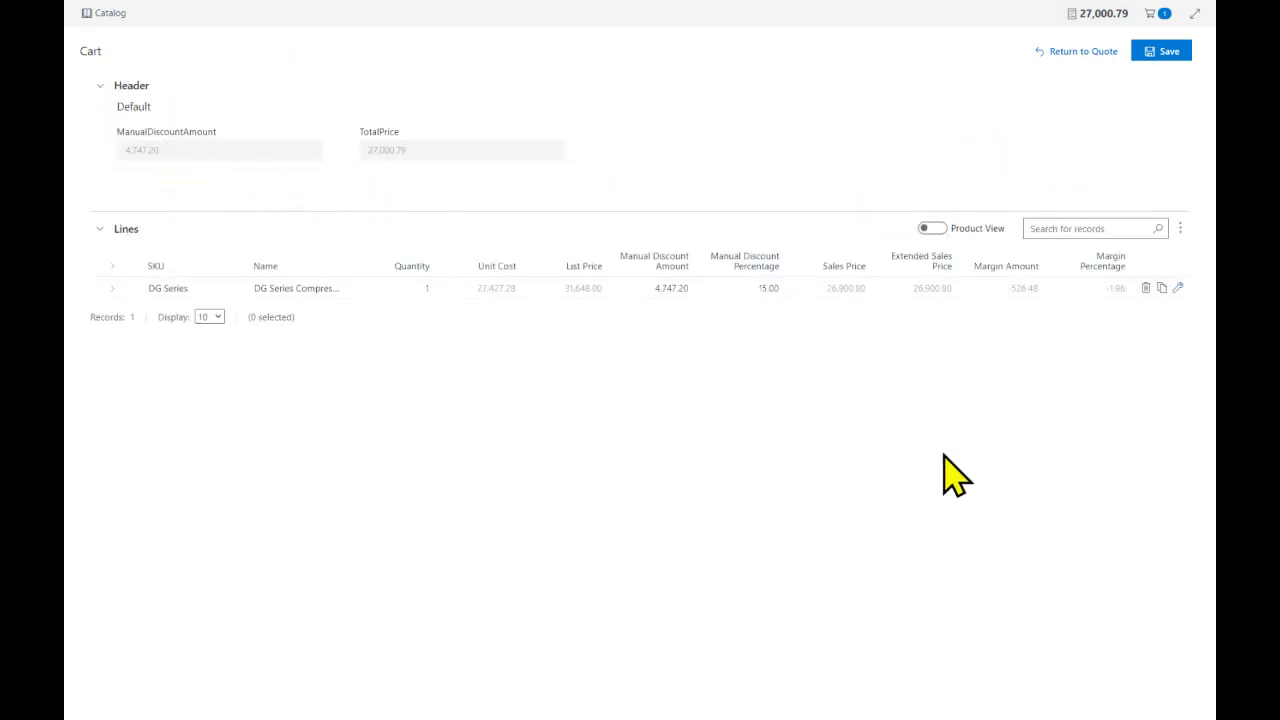
left_click(1156, 54)
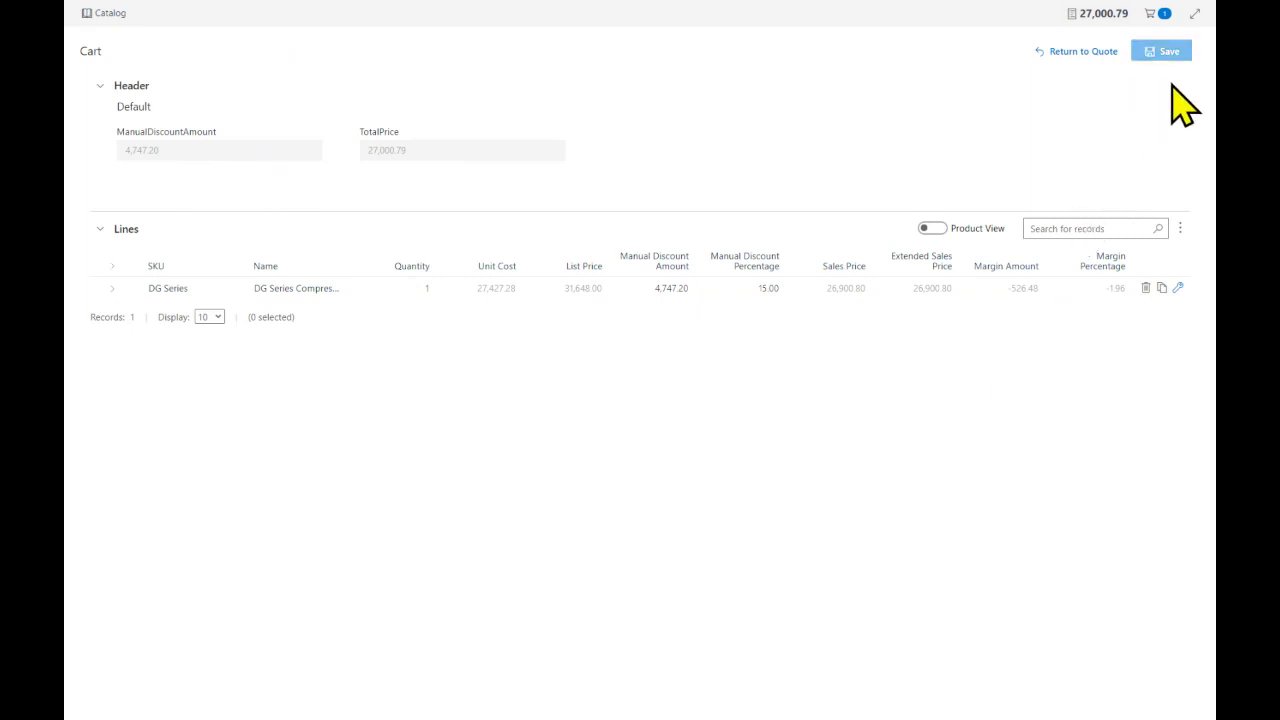
left_click(1194, 14)
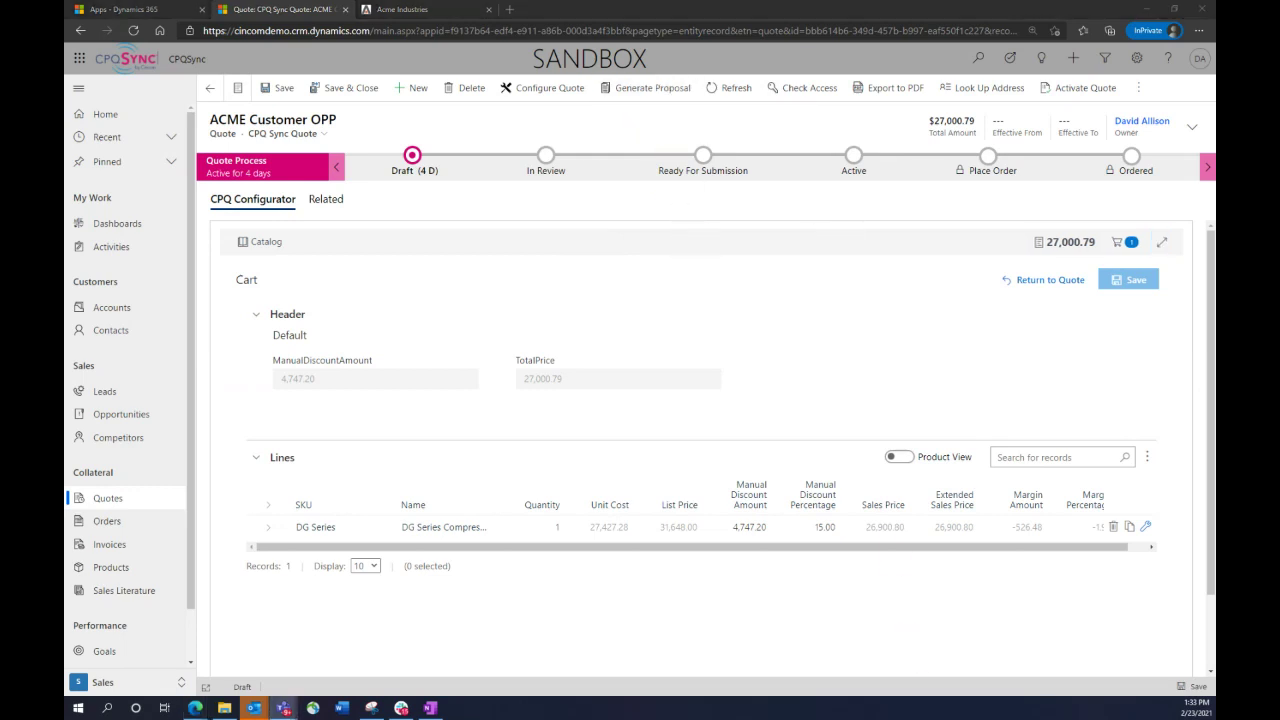
Generate a PDF proposal from the Demo_Proposal_Basic template and open the downloaded file
left_click(650, 90)
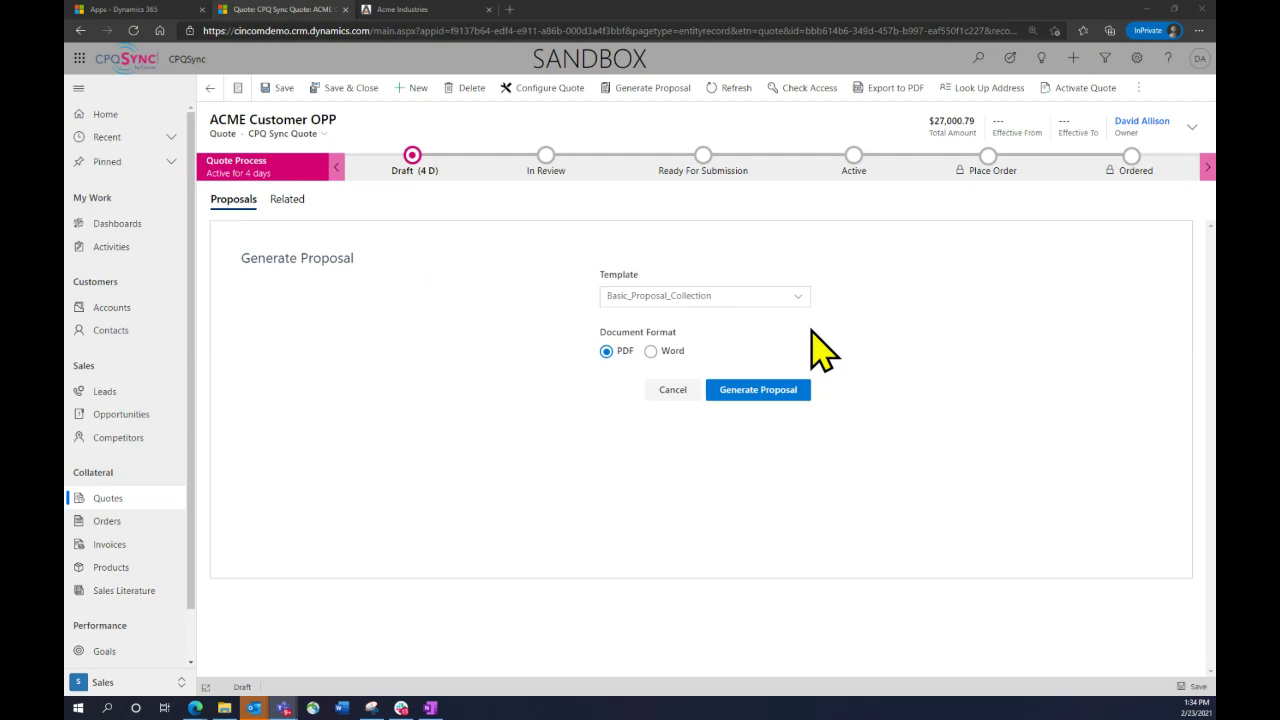
left_click(752, 295)
left_click(663, 343)
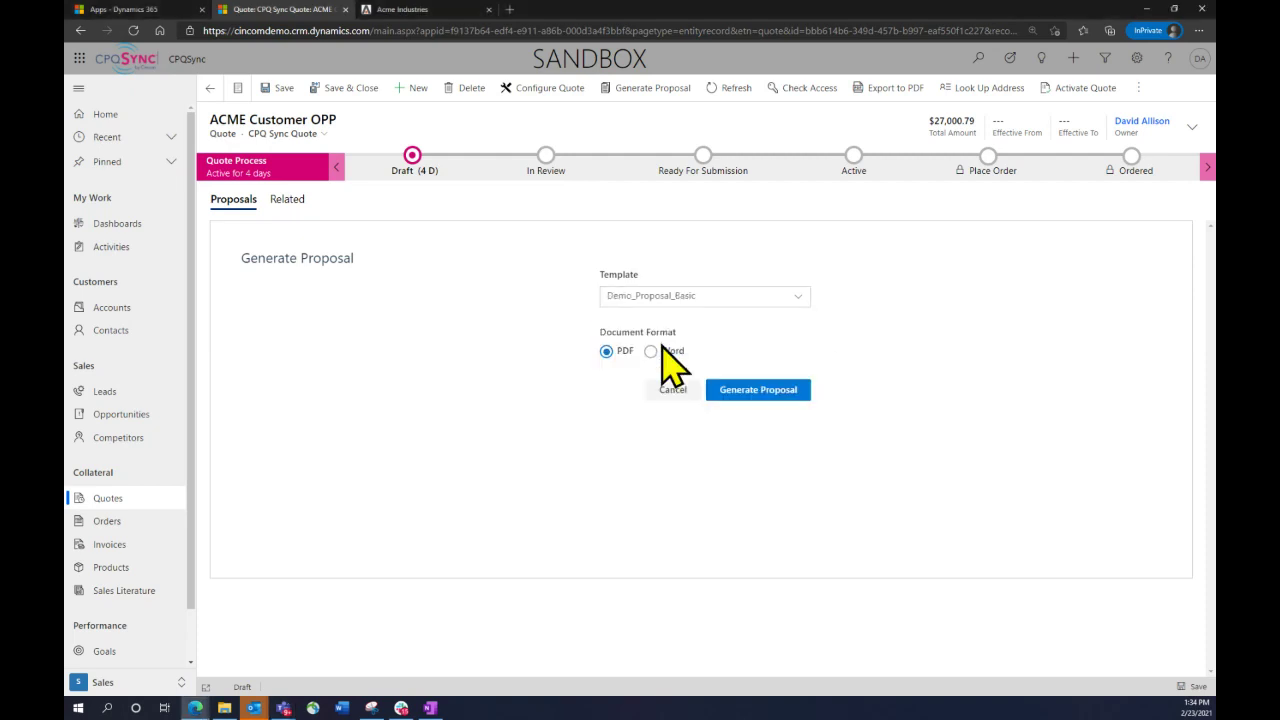
left_click(756, 394)
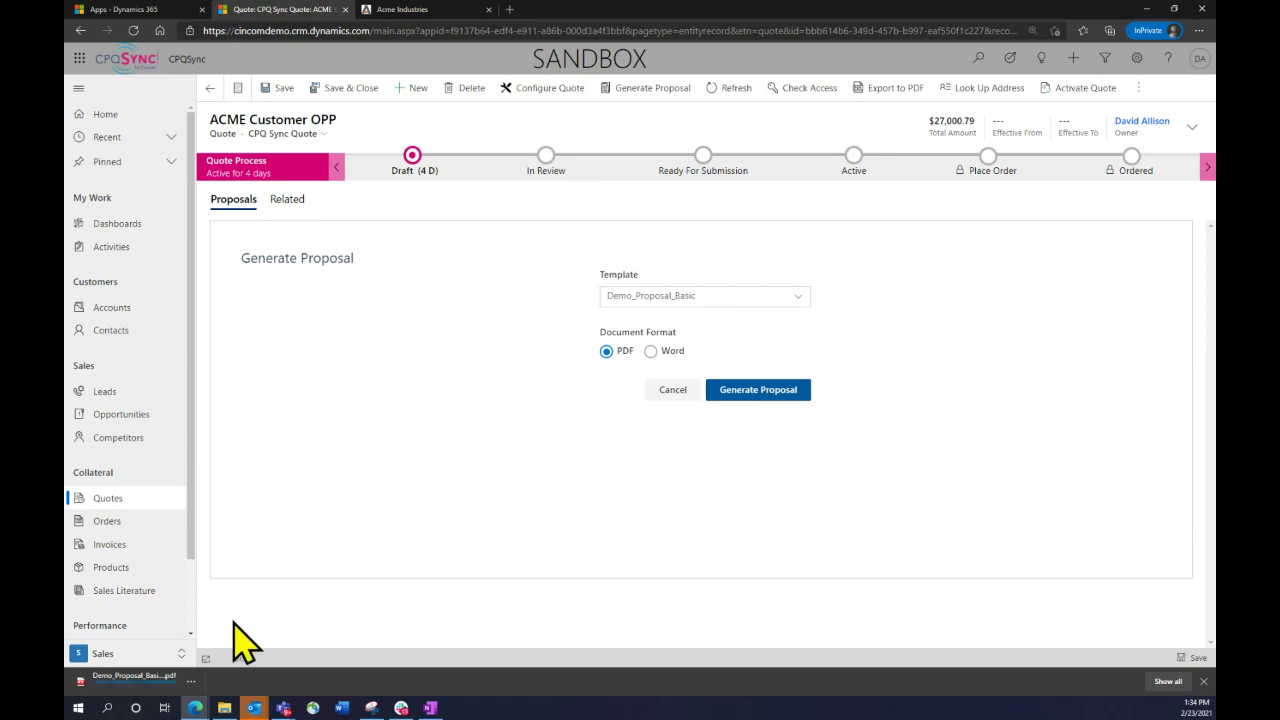
left_click(155, 683)
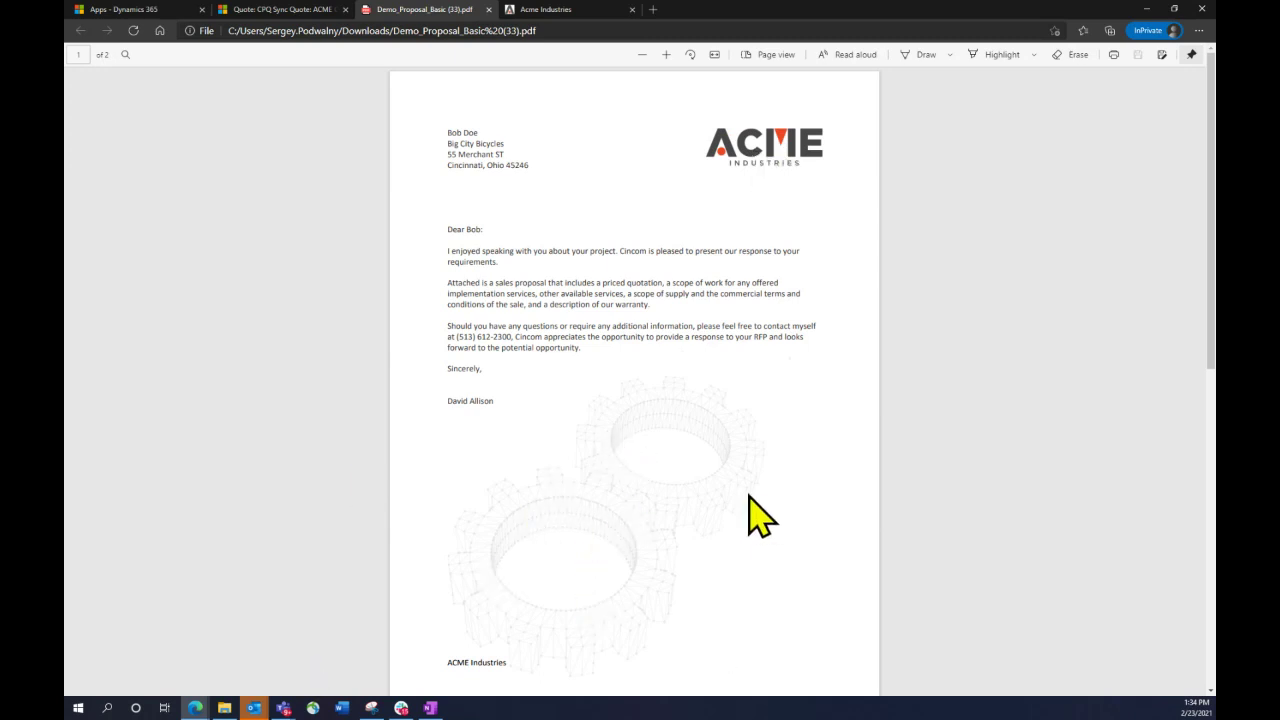
Scroll to page 2's Quotation Summary totalling 27000.79, then return to the quote's proposal templates
scroll(752, 514, "down", 1)
scroll(752, 514, "down", 4)
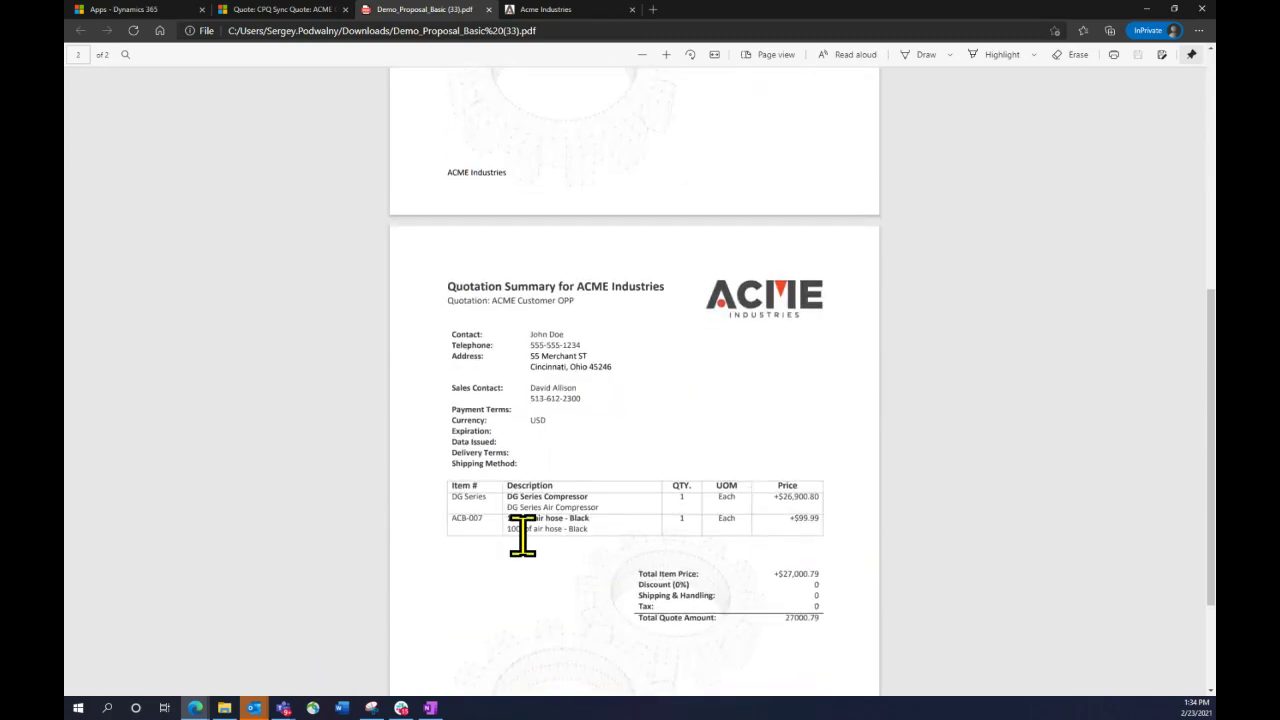
scroll(757, 651, "down", 2)
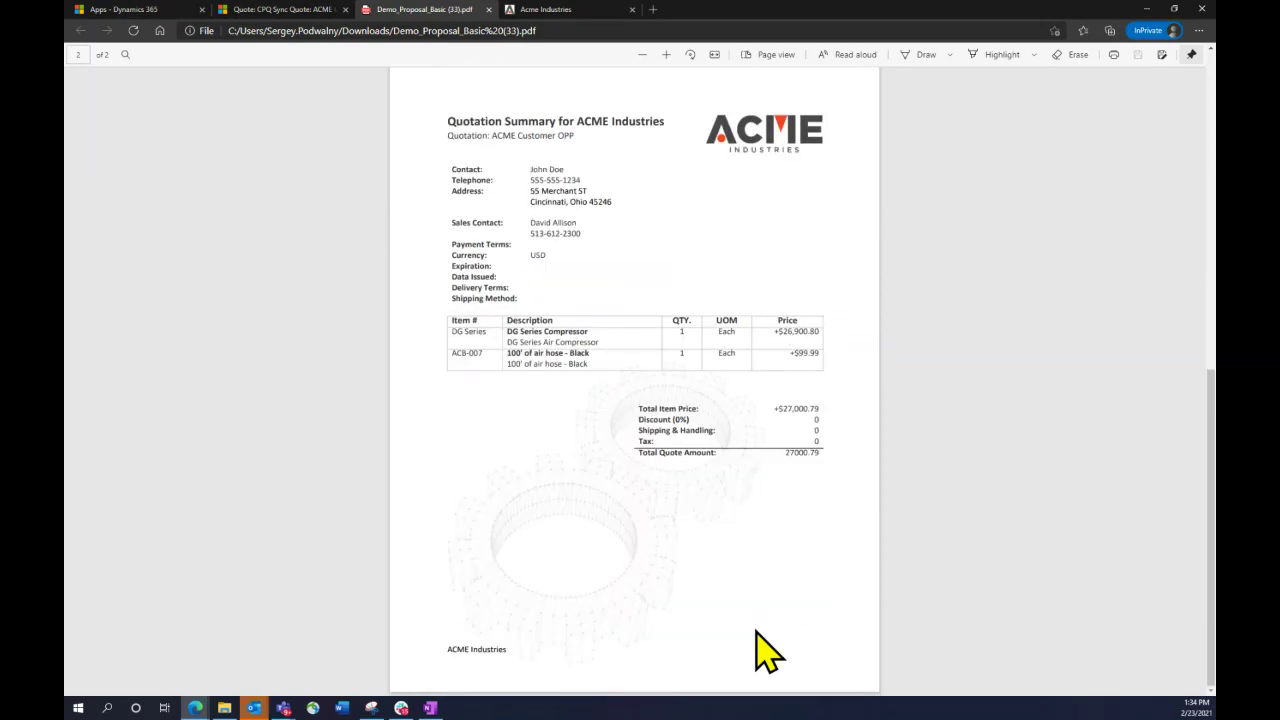
left_click(310, 10)
left_click(777, 293)
Generate a proposal from the Basic_Proposal_Collection template and open the downloaded 8-page PDF
left_click(741, 315)
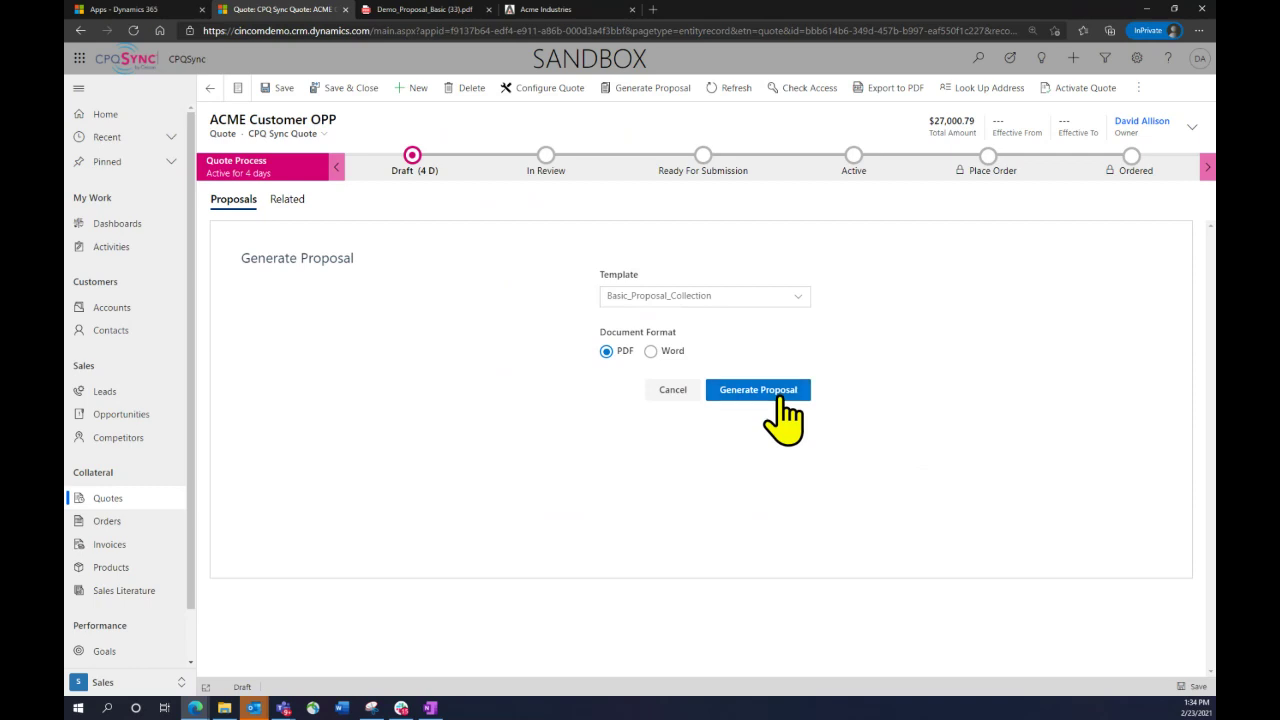
left_click(783, 398)
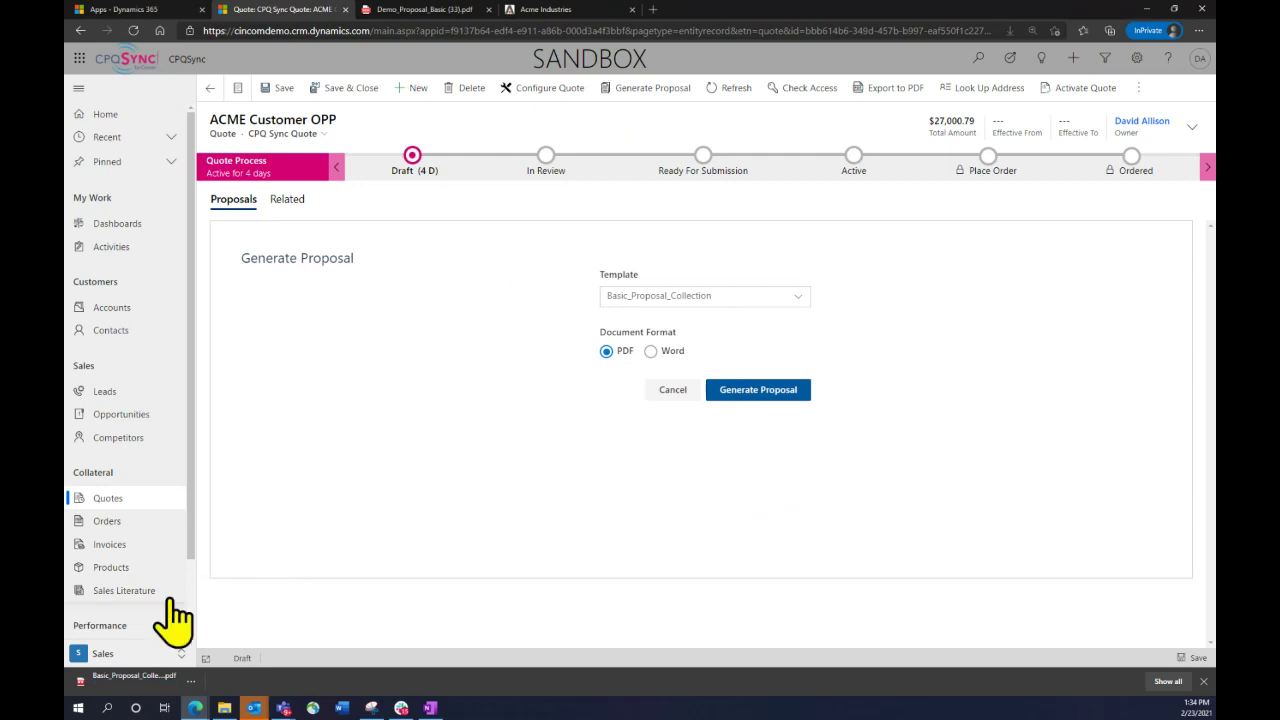
left_click(153, 682)
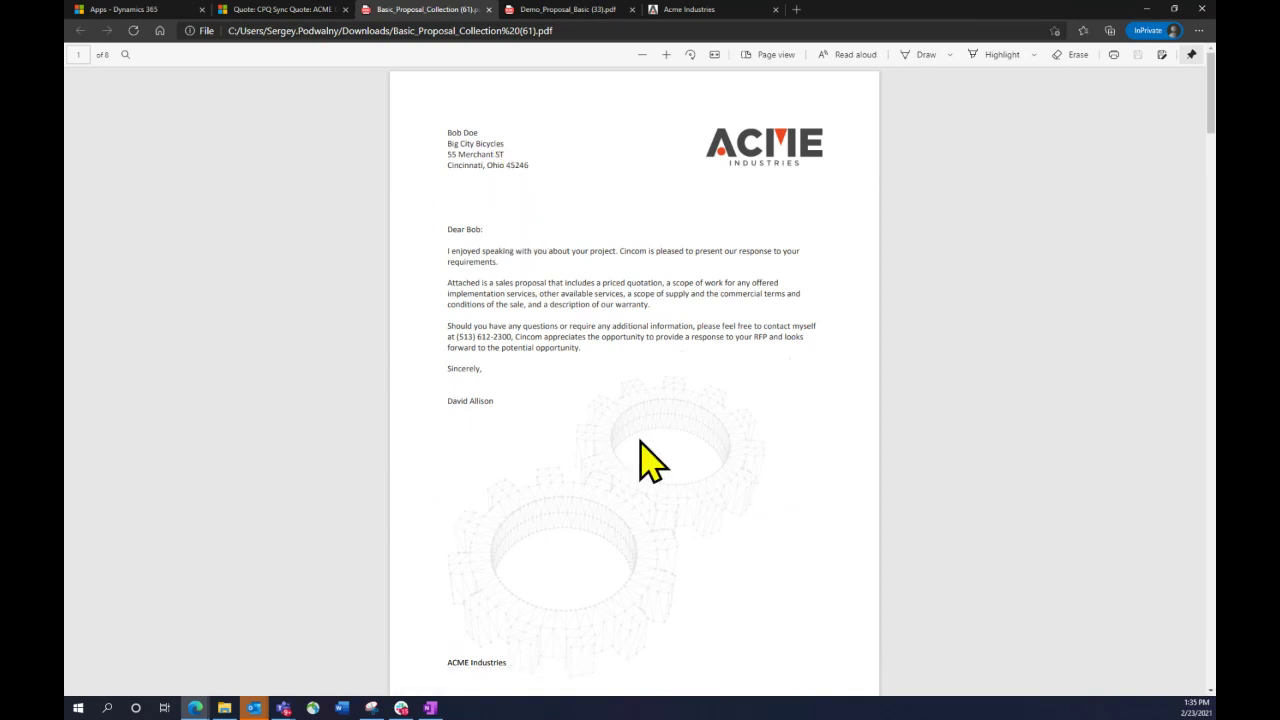
Read past the Support Services page, briefly selecting the first Commercial Warranty item's text
scroll(620, 337, "down", 5)
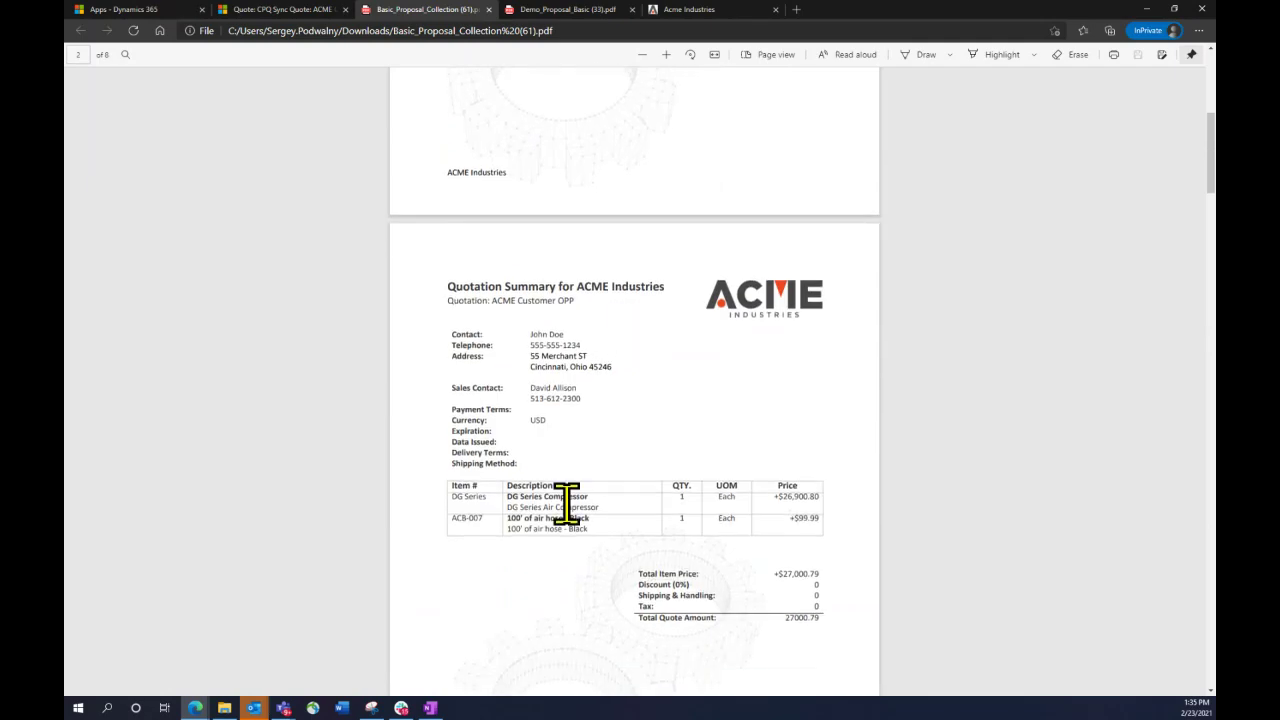
left_click_drag(591, 519, 507, 520)
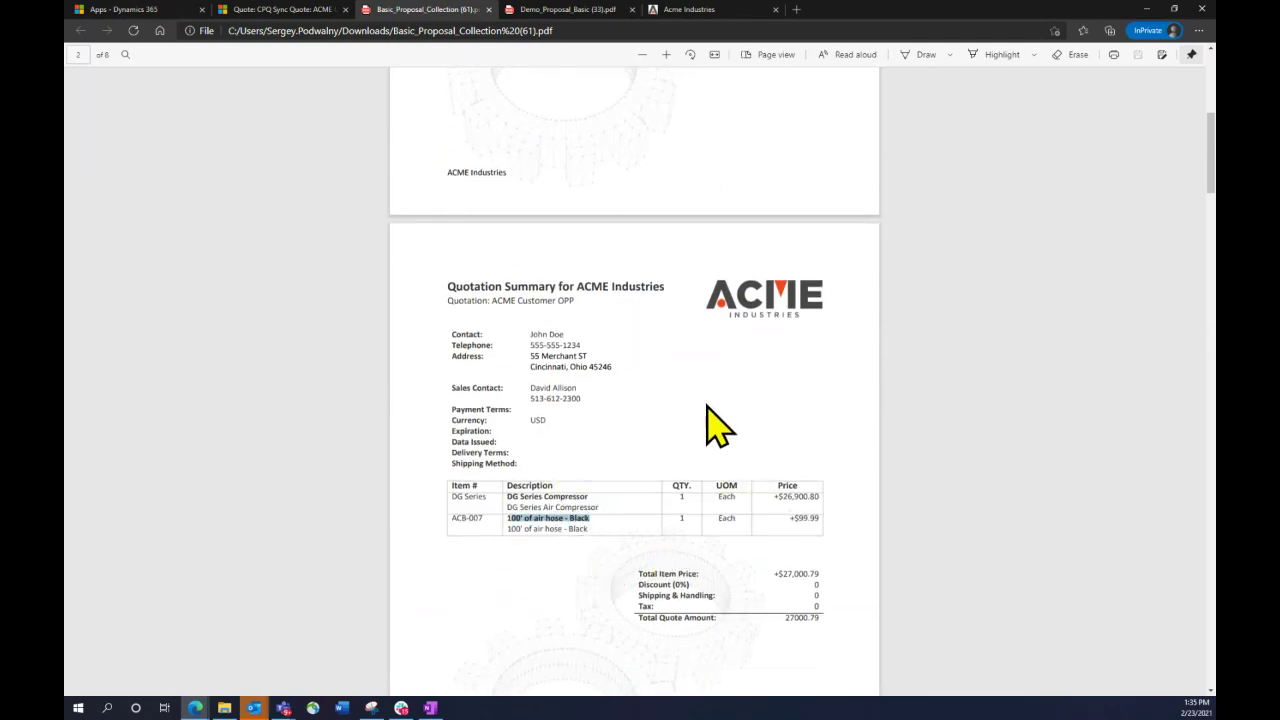
scroll(710, 415, "down", 2)
scroll(707, 403, "down", 3)
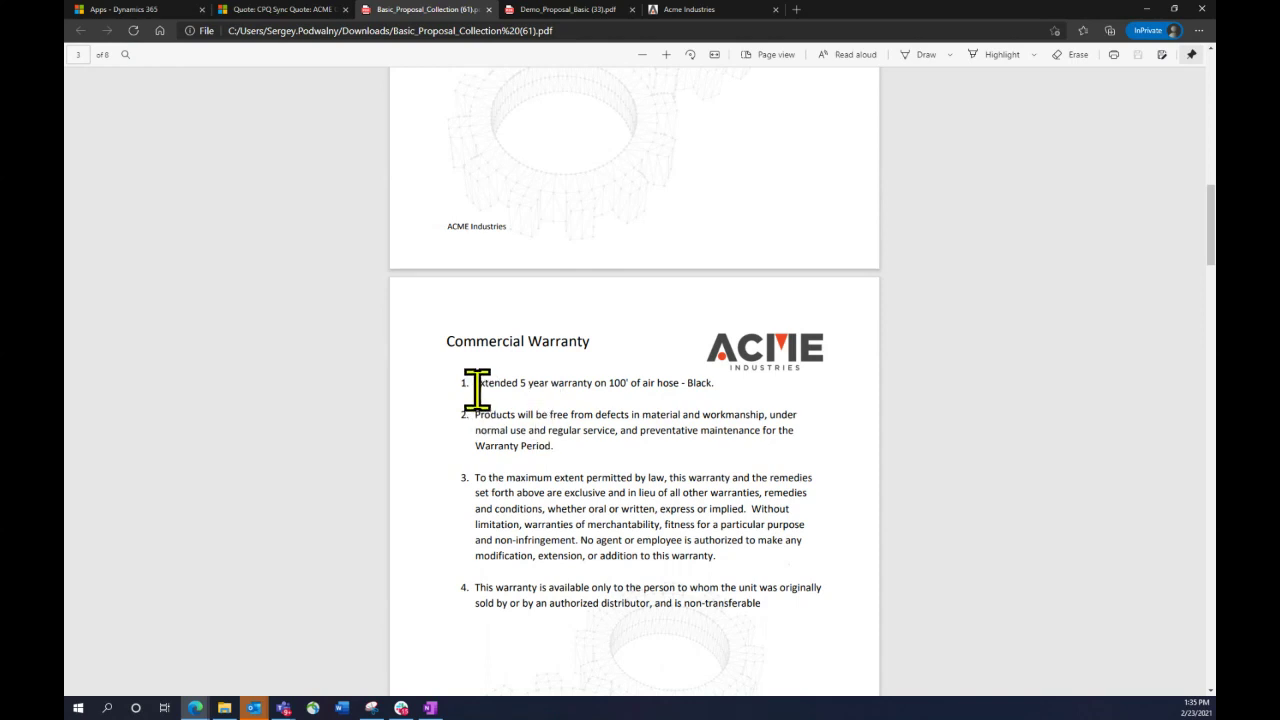
left_click_drag(476, 388, 718, 390)
left_click(743, 437)
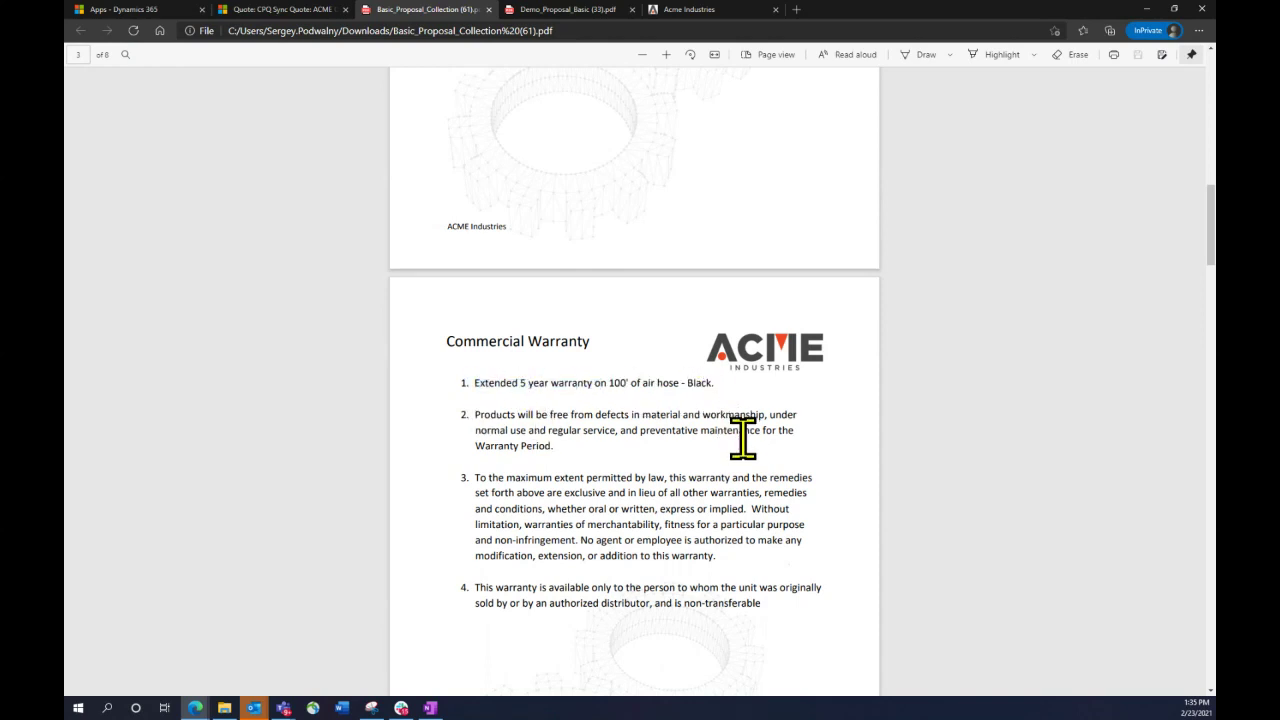
Continue down to page 5's Terms and Conditions covering definitions, contract, pricing validity, payment and delivery
scroll(743, 437, "down", 2)
scroll(743, 437, "down", 4)
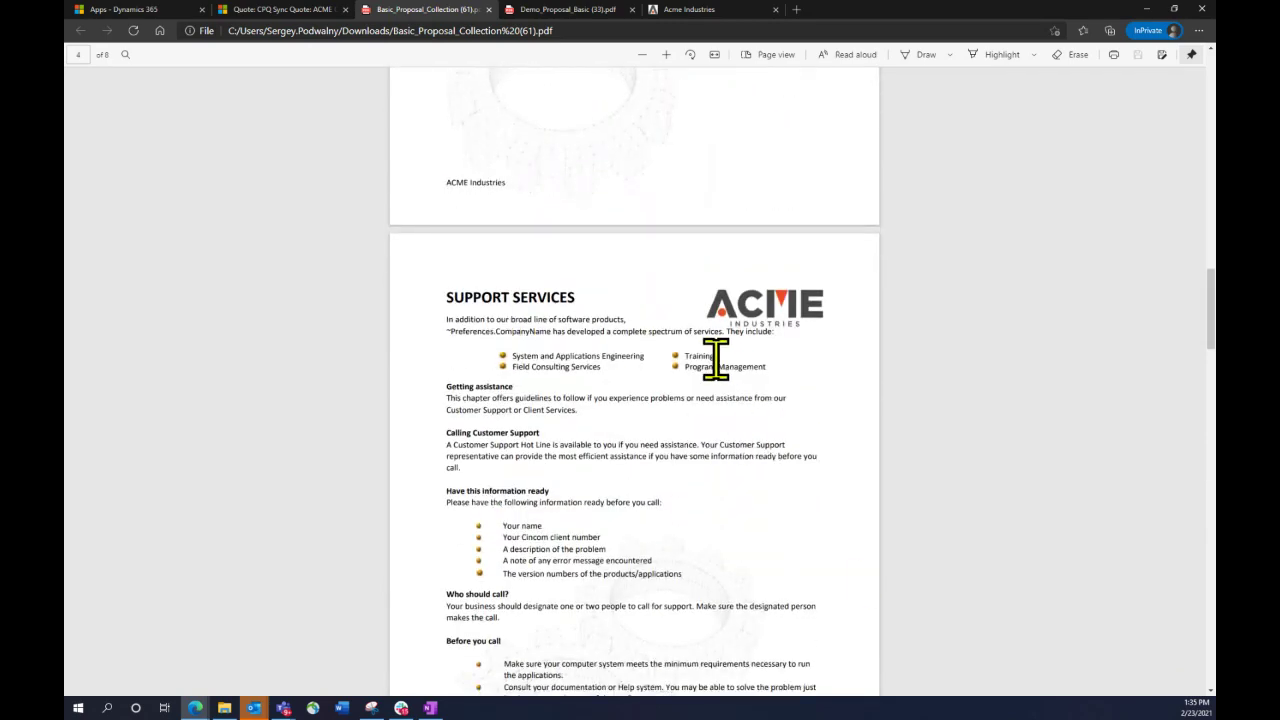
scroll(626, 513, "down", 2)
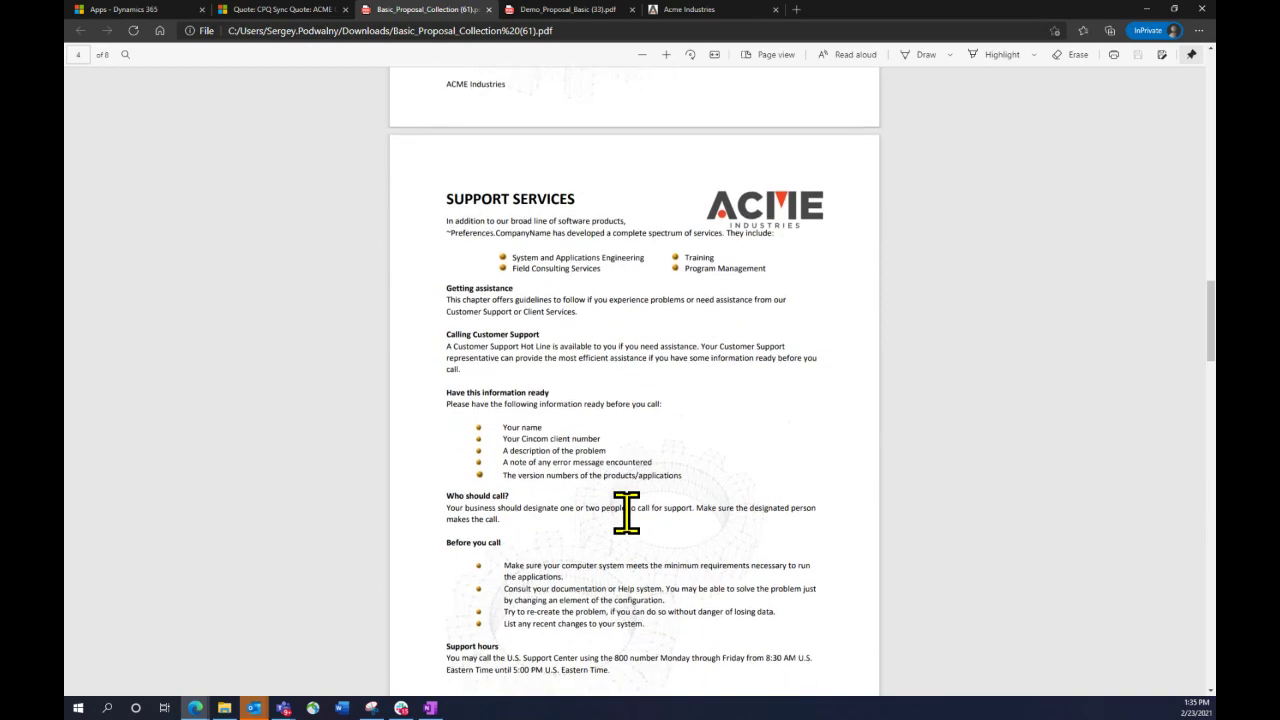
scroll(626, 513, "down", 10)
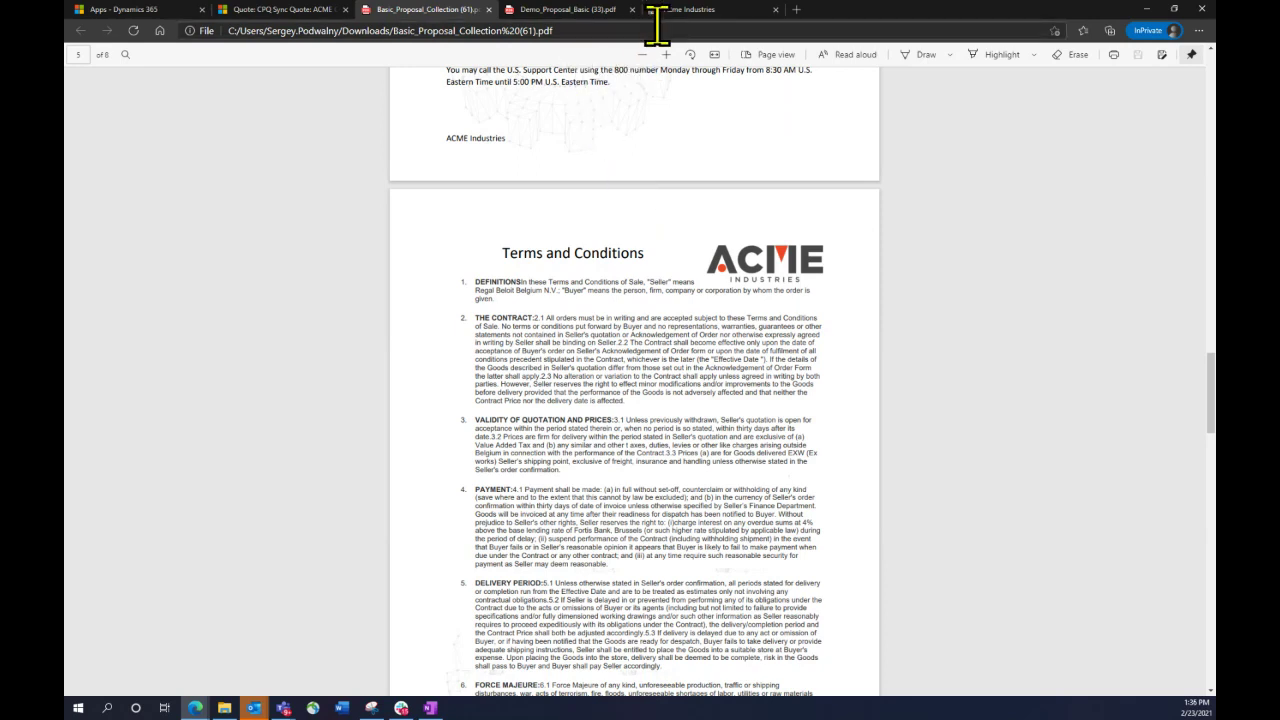
On the Acme Industries site, go through Industrial Air Compressors to the M Series Compressors page
left_click(719, 14)
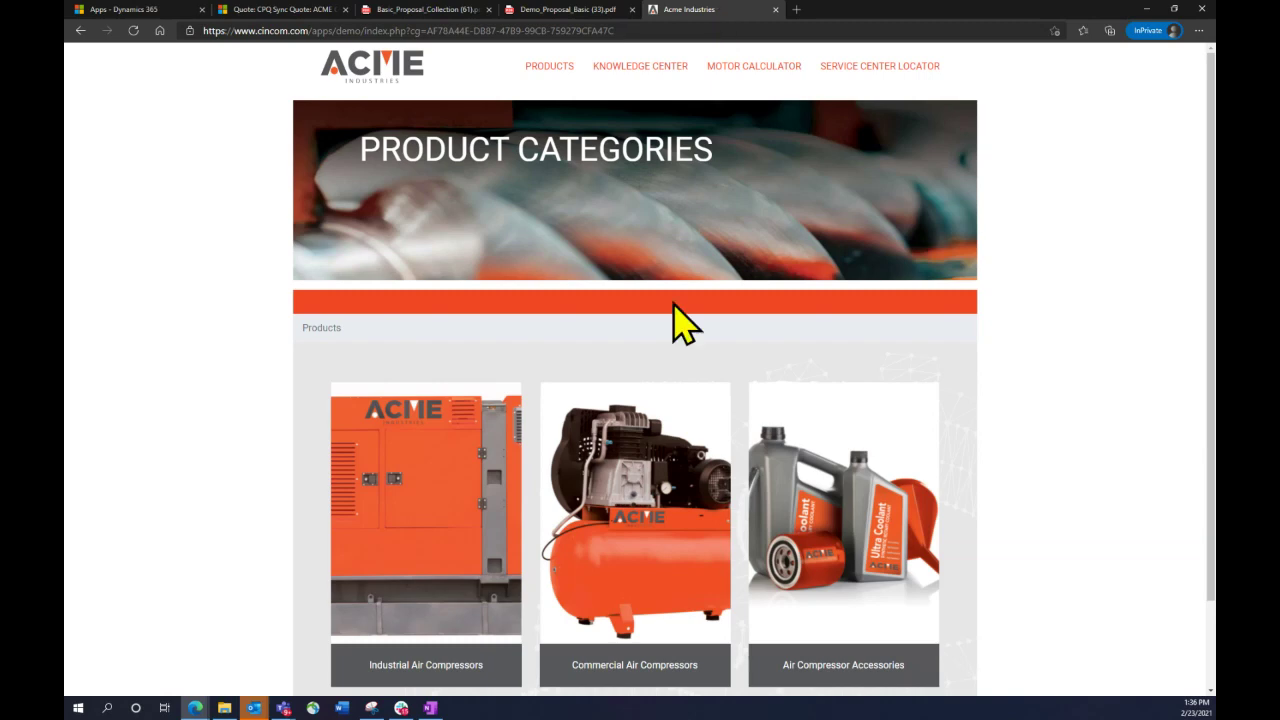
scroll(680, 318, "down", 2)
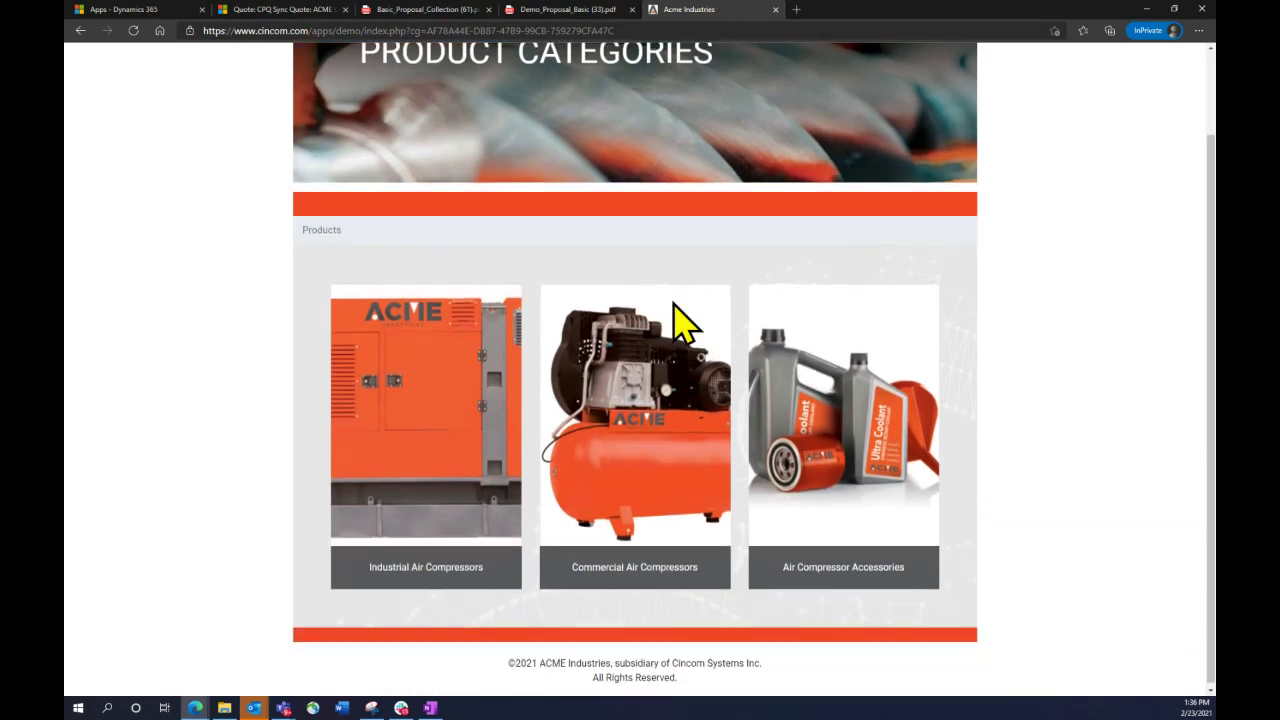
left_click(419, 568)
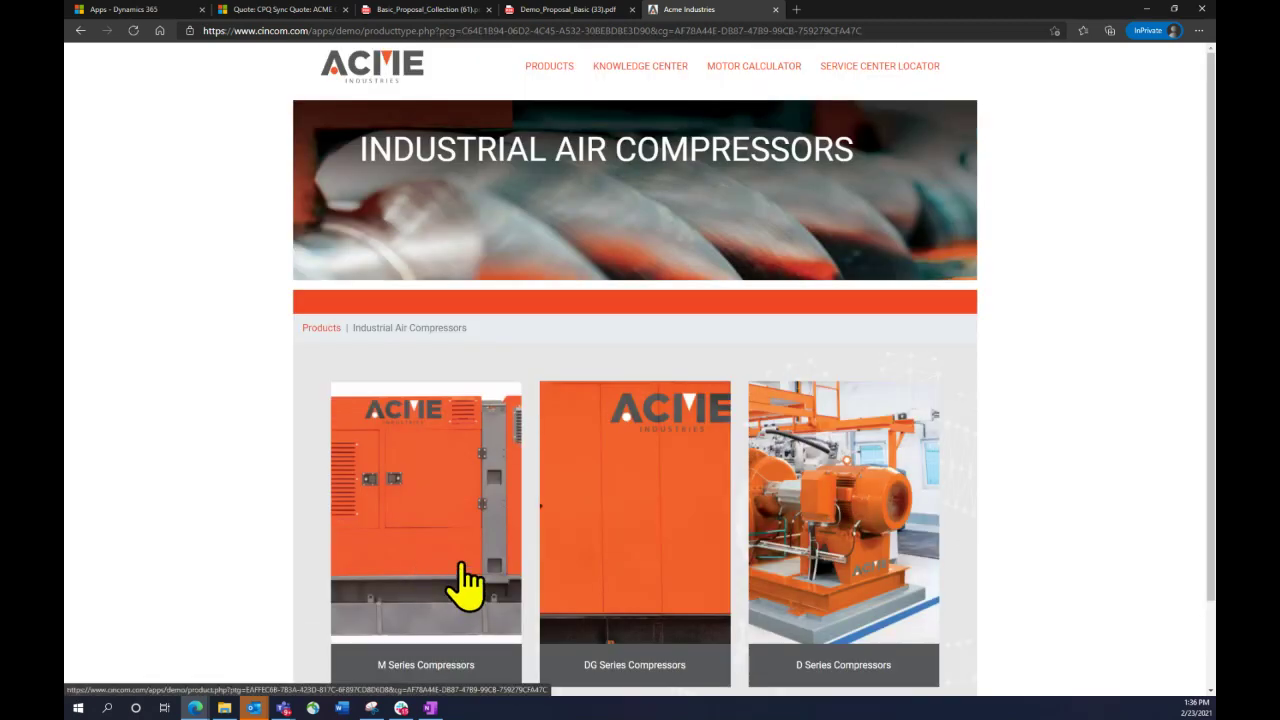
scroll(465, 585, "down", 1)
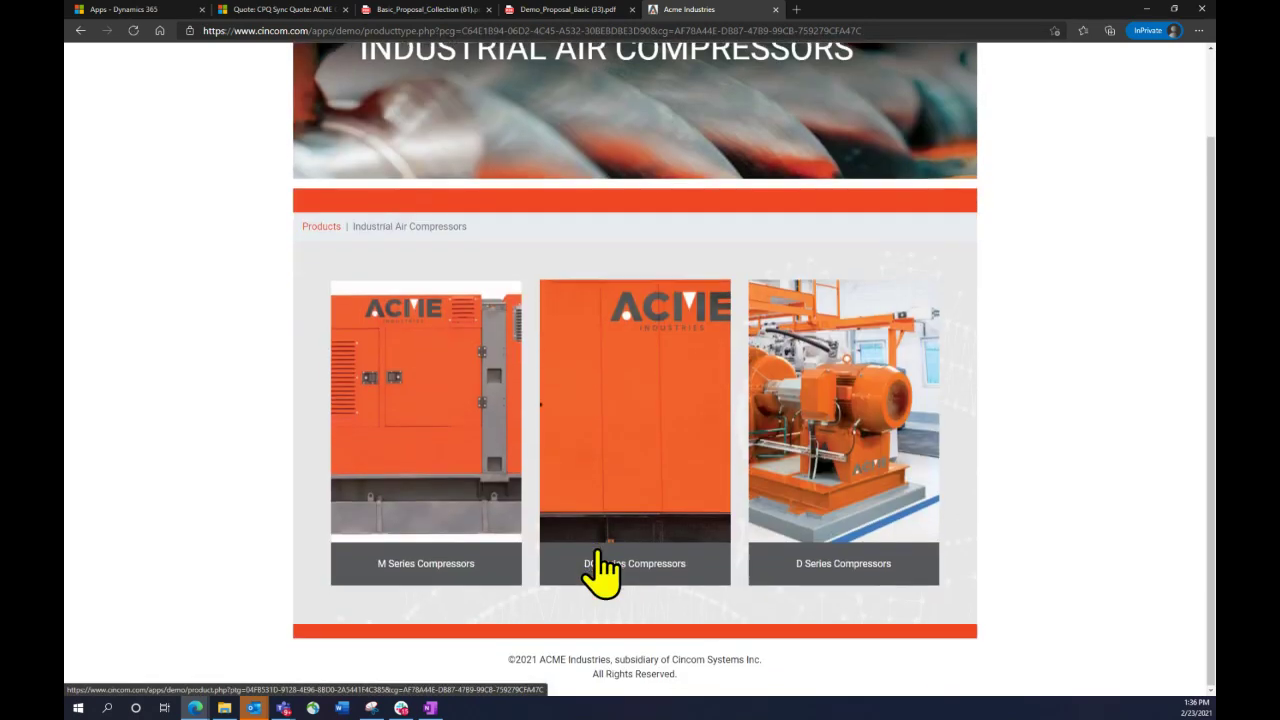
left_click(464, 566)
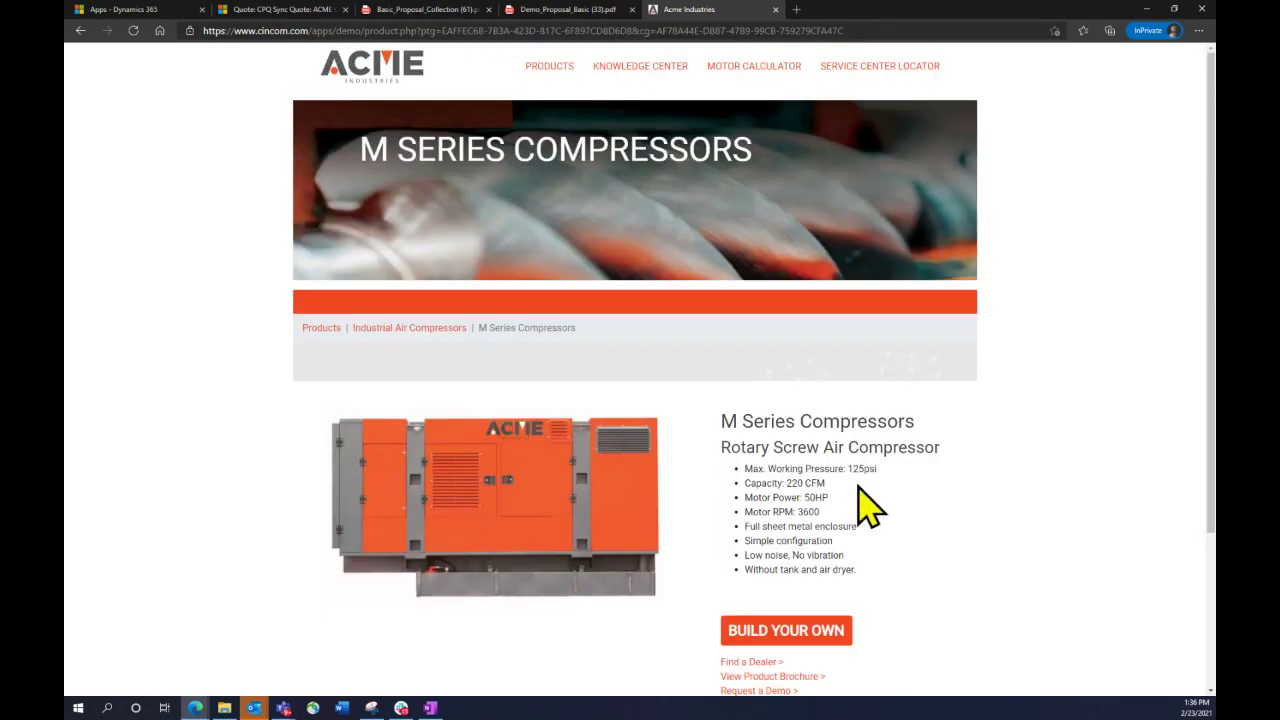
scroll(860, 507, "down", 1)
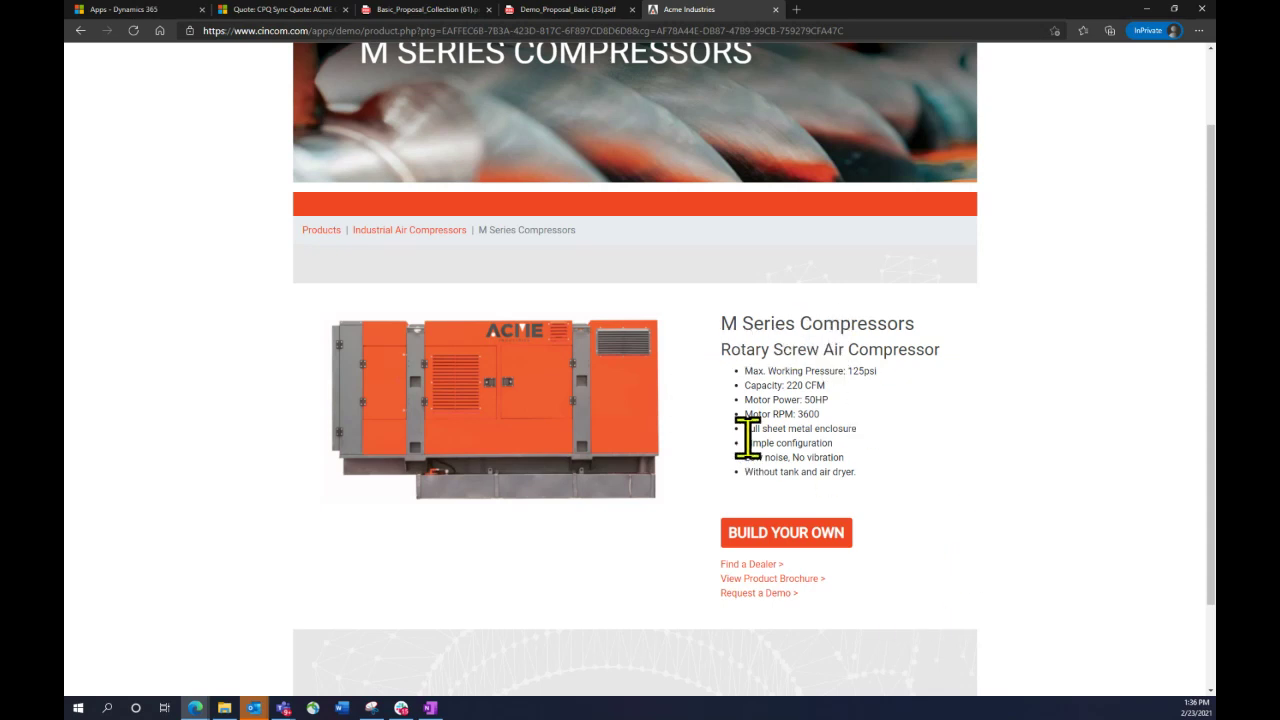
Build a custom M Series Compressor with a 60hz motor, reviewing electrical and cooler options, up to Warranty
left_click(778, 535)
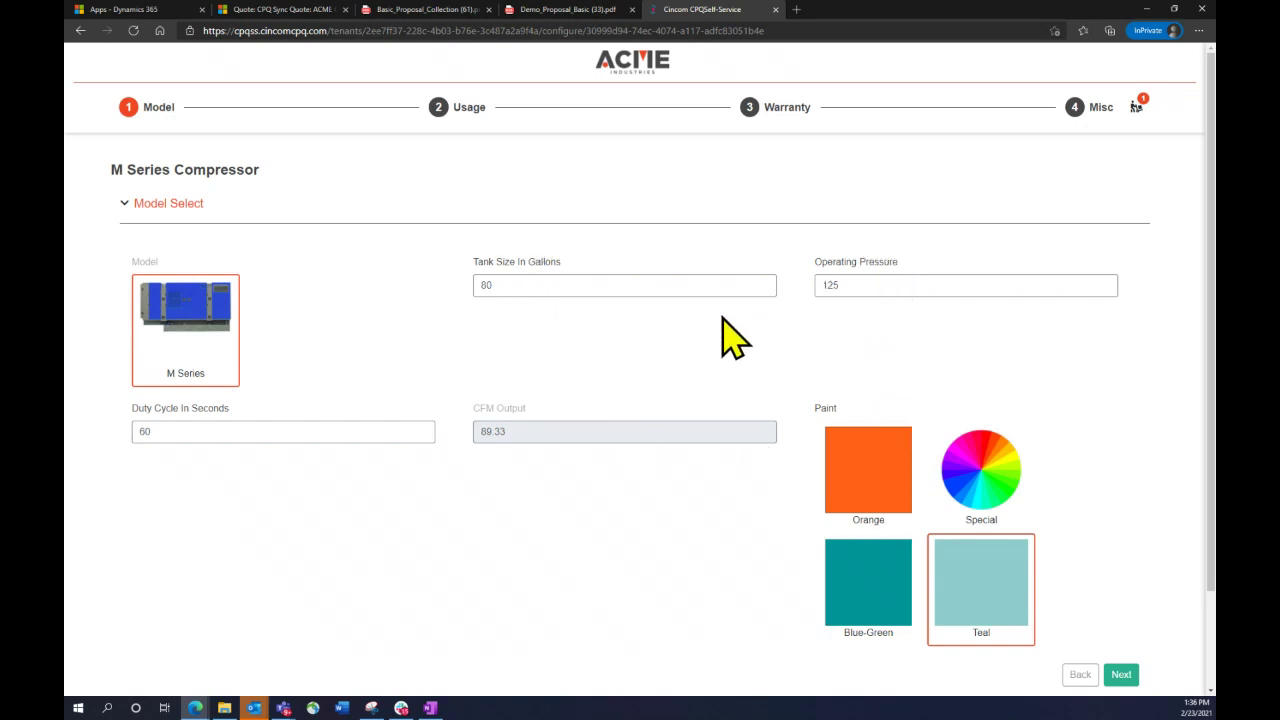
left_click(1118, 674)
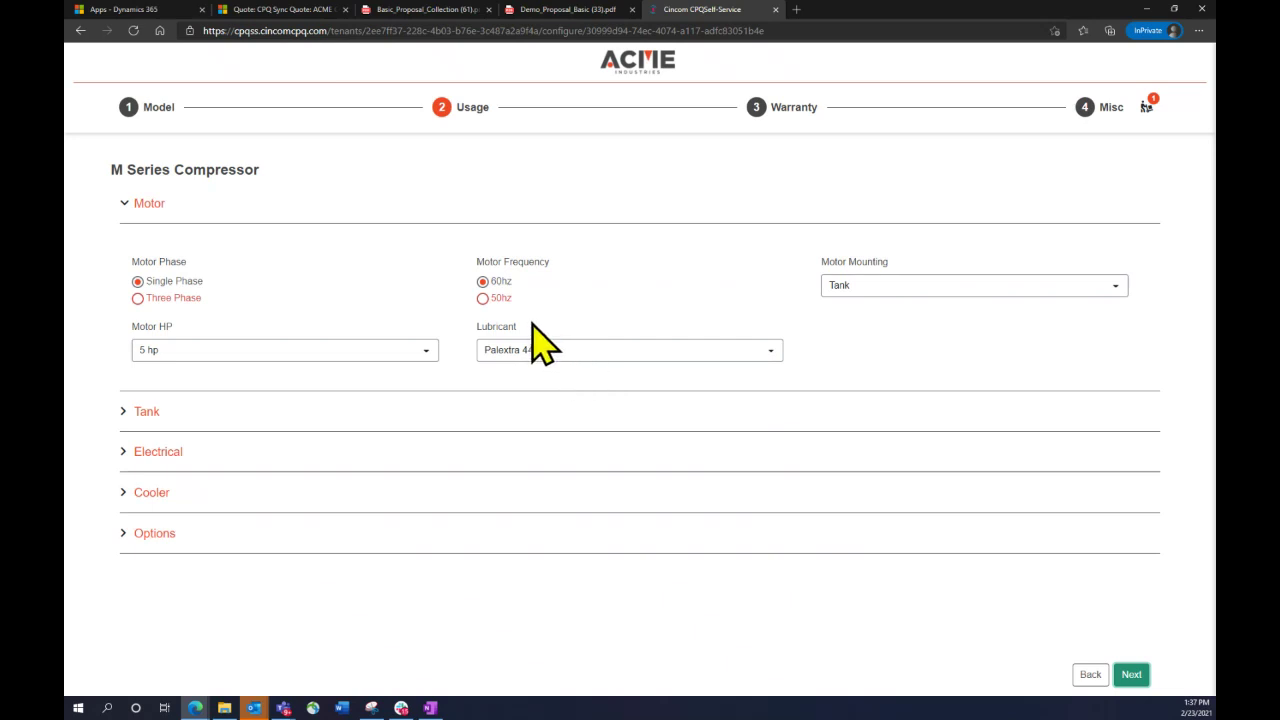
left_click(483, 299)
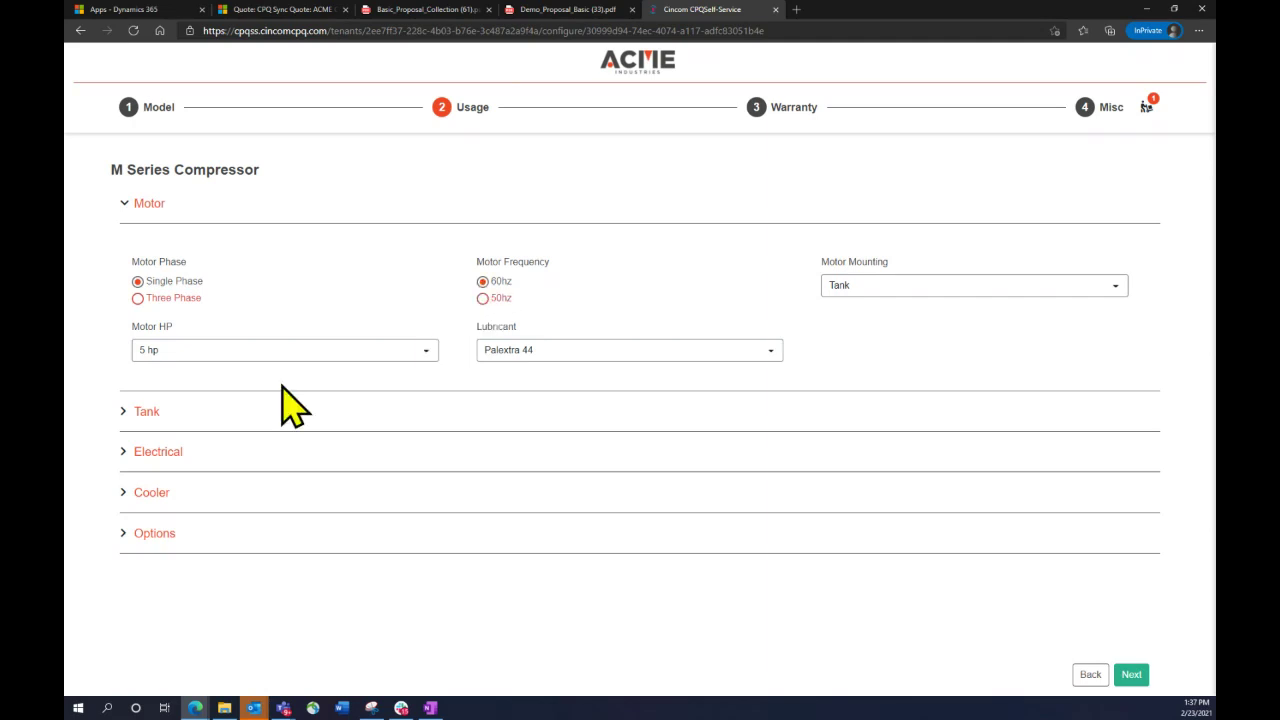
left_click(124, 452)
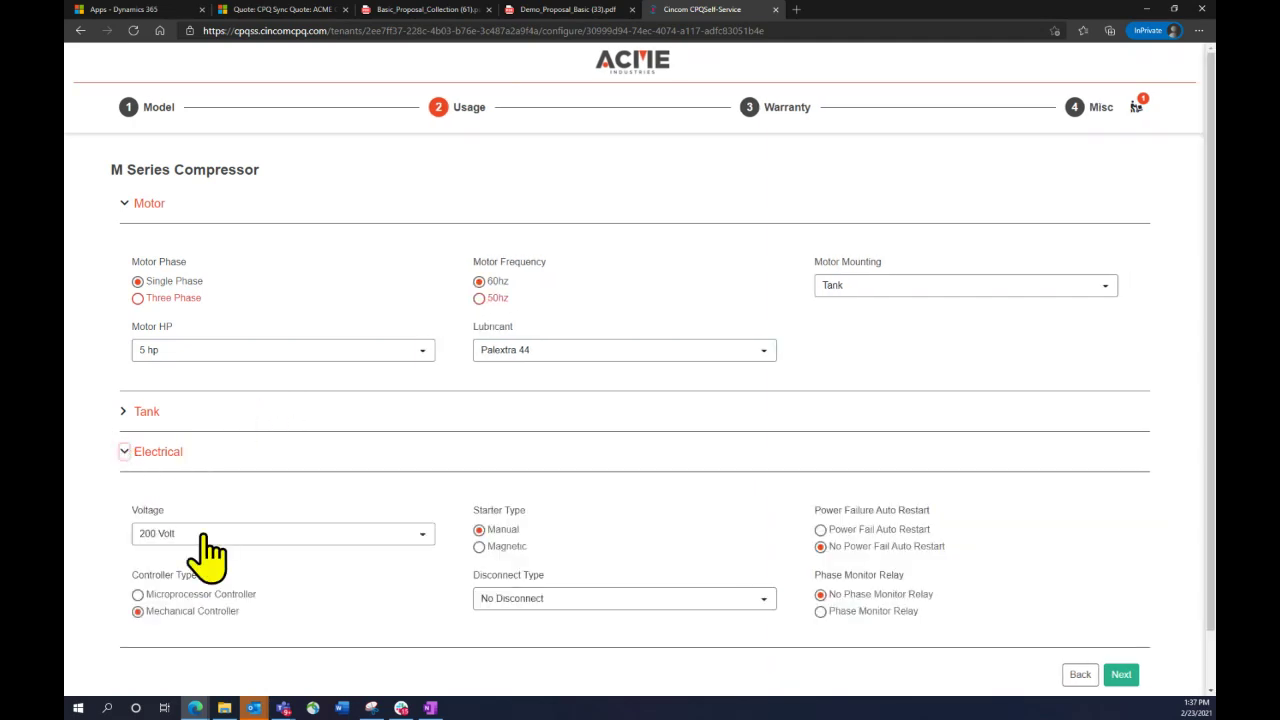
scroll(206, 555, "down", 1)
left_click(124, 606)
scroll(229, 514, "down", 2)
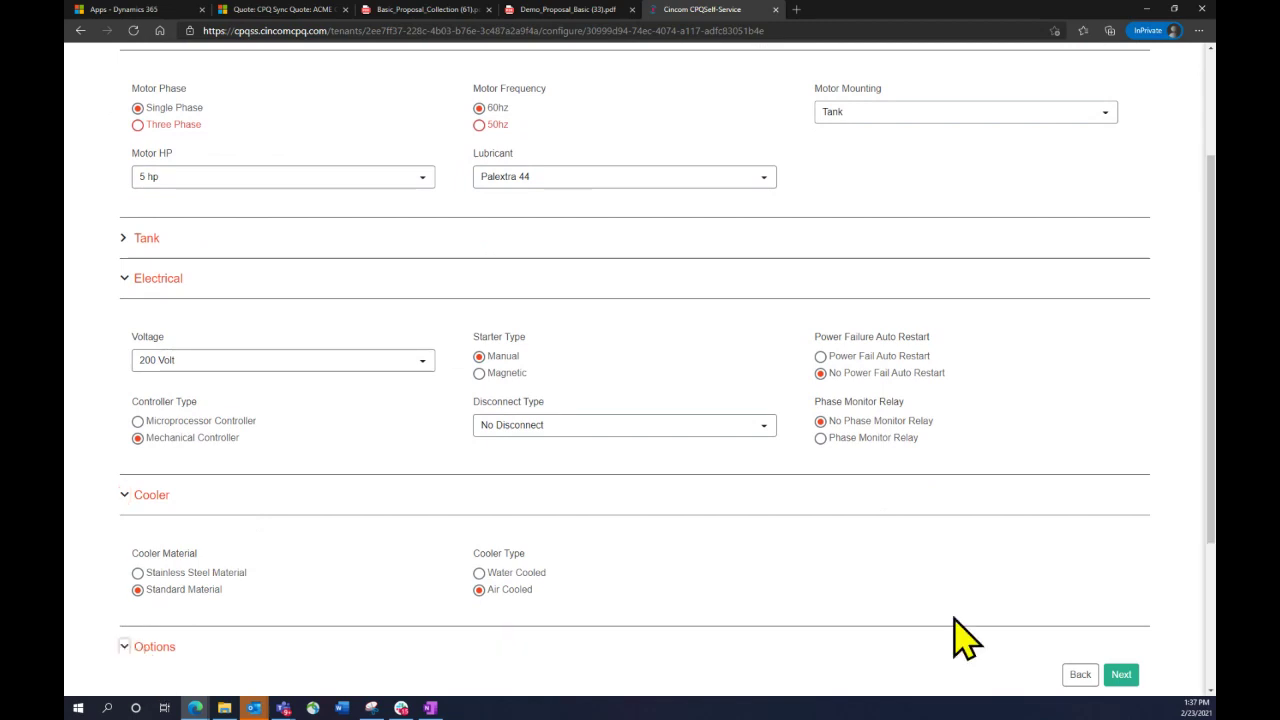
left_click(1120, 678)
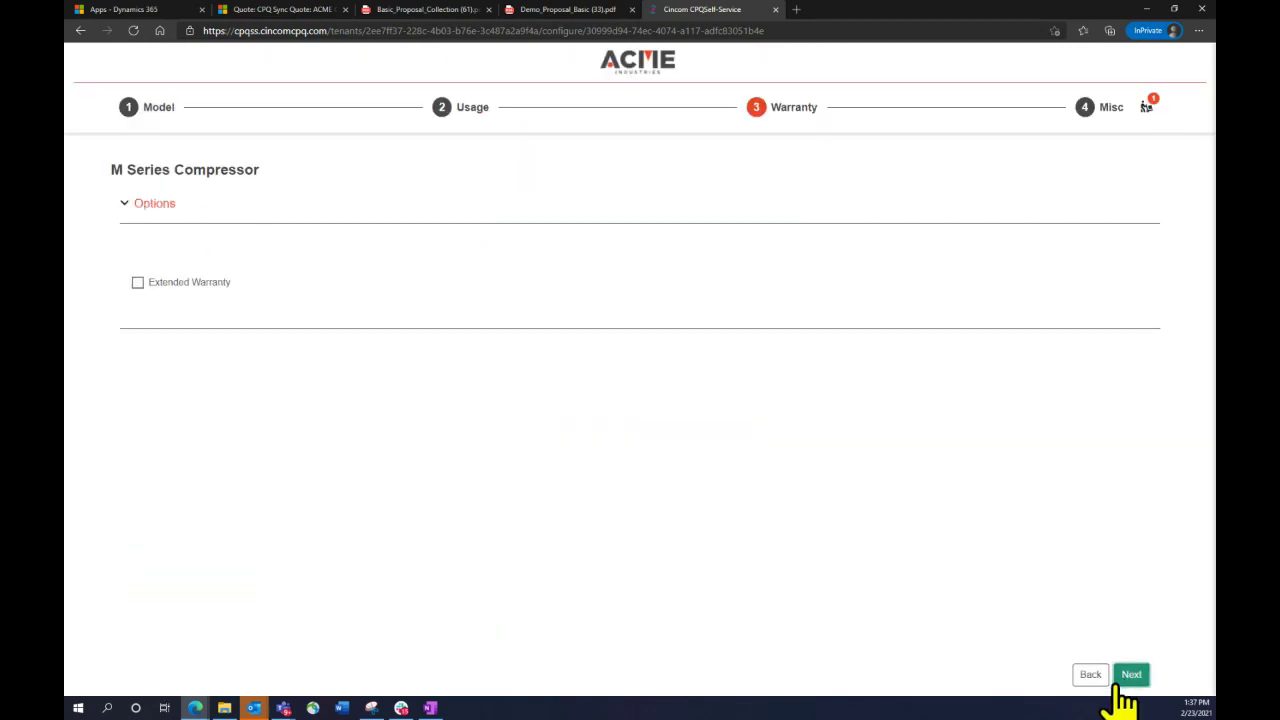
Add Extended Warranty at 100 average weekly hours, finish configuring, and review the 23,010.00 cart
left_click(138, 283)
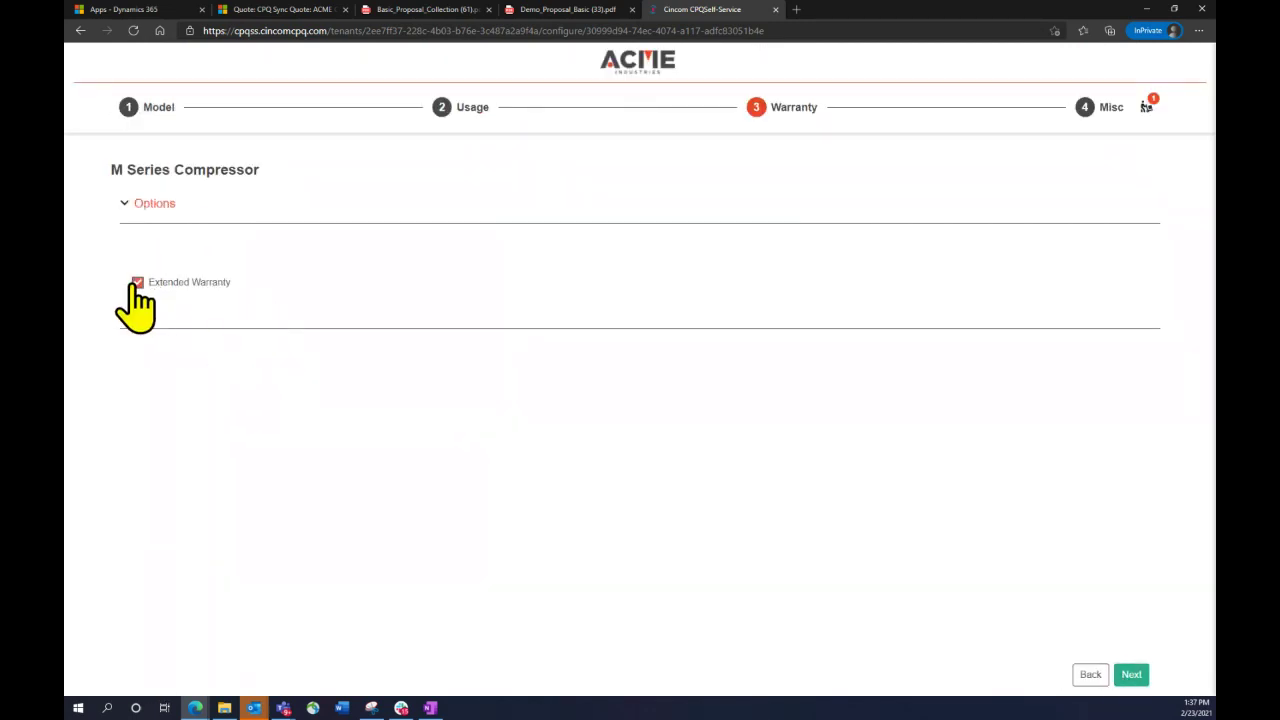
left_click(124, 349)
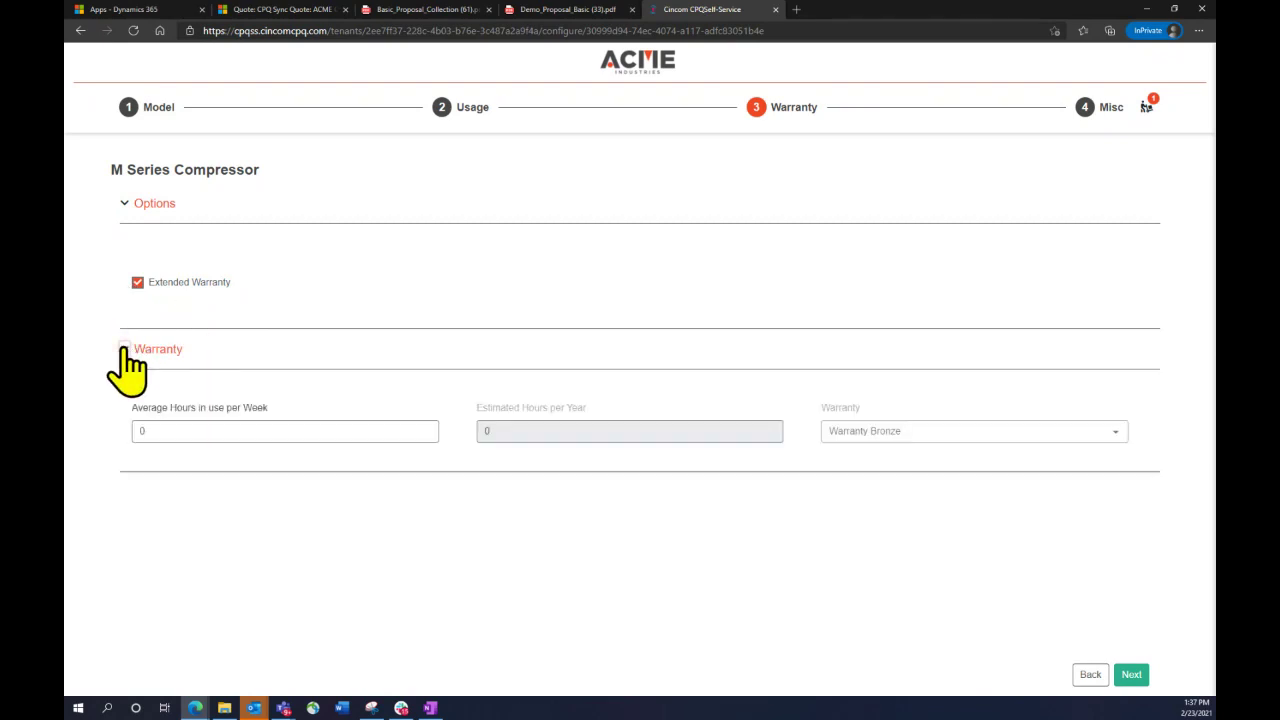
left_click(157, 428)
type("100")
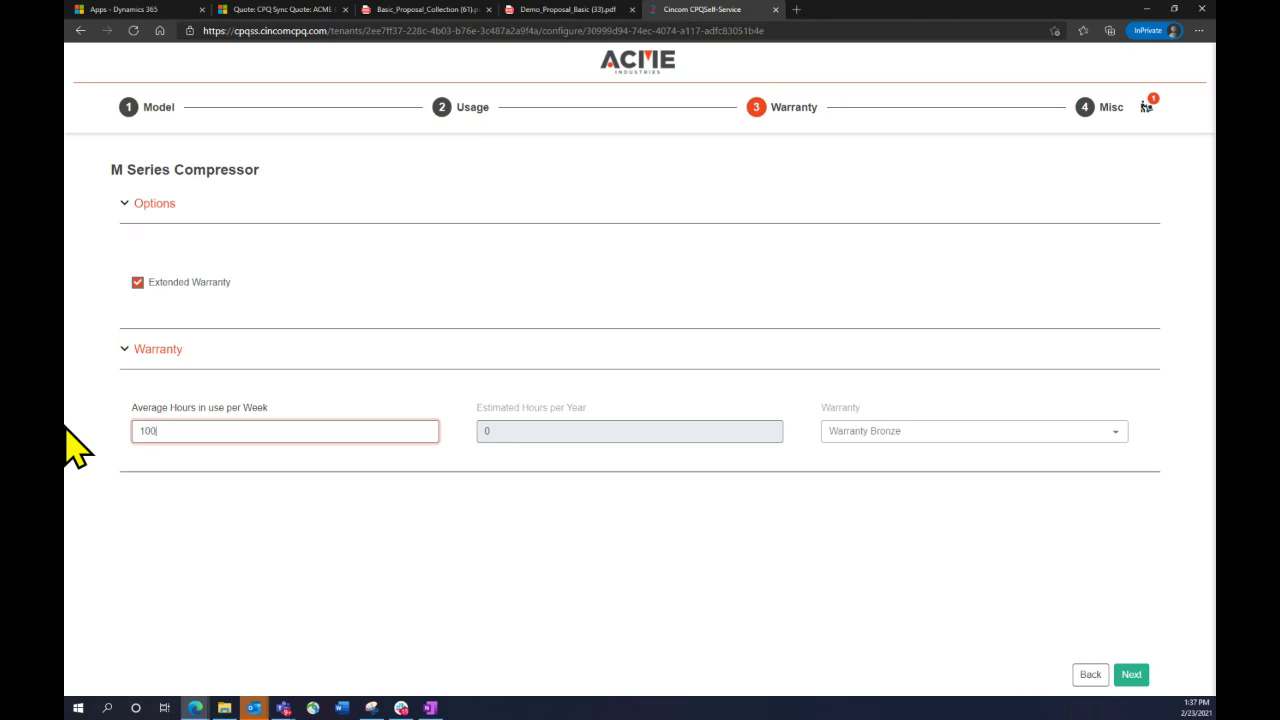
left_click(820, 468)
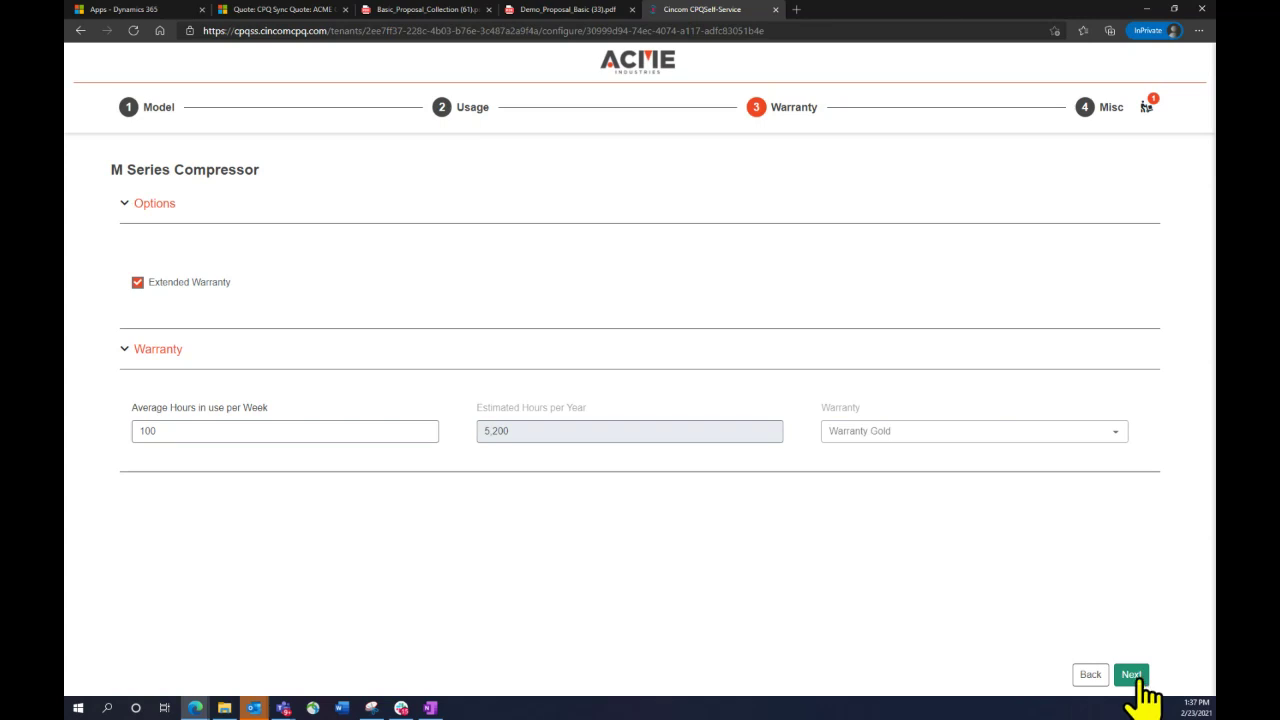
left_click(1133, 676)
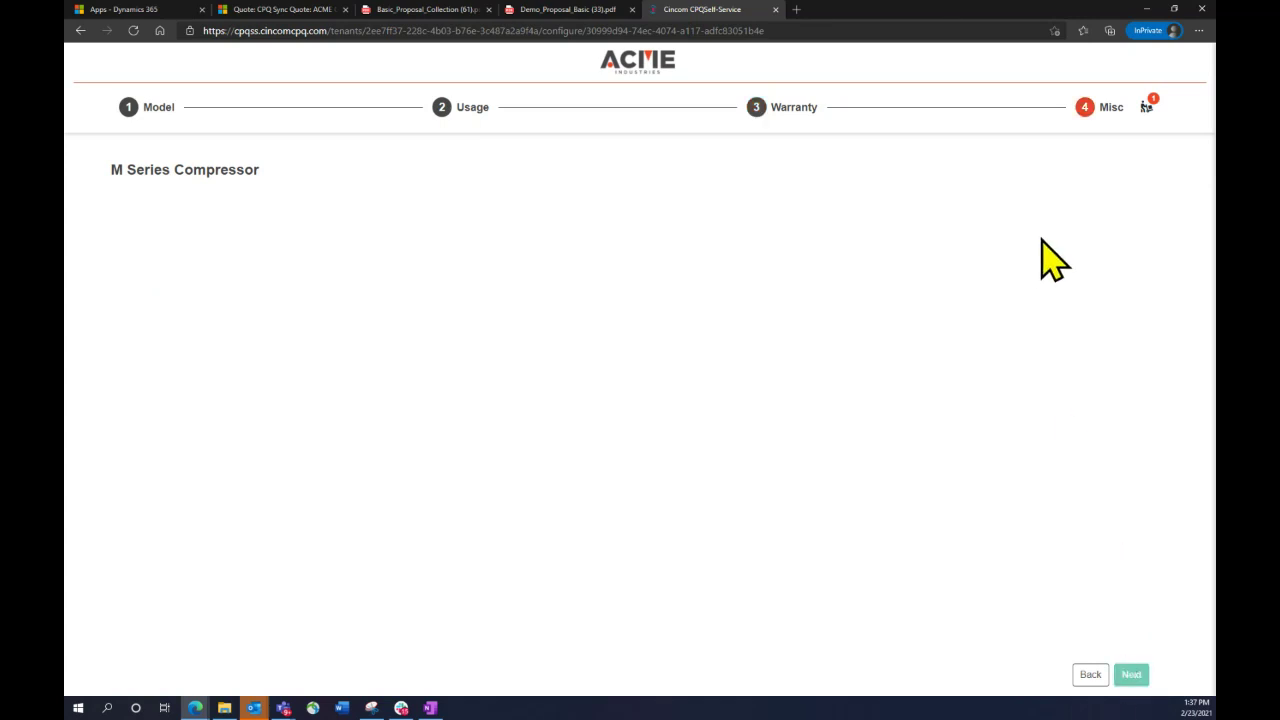
left_click(1146, 107)
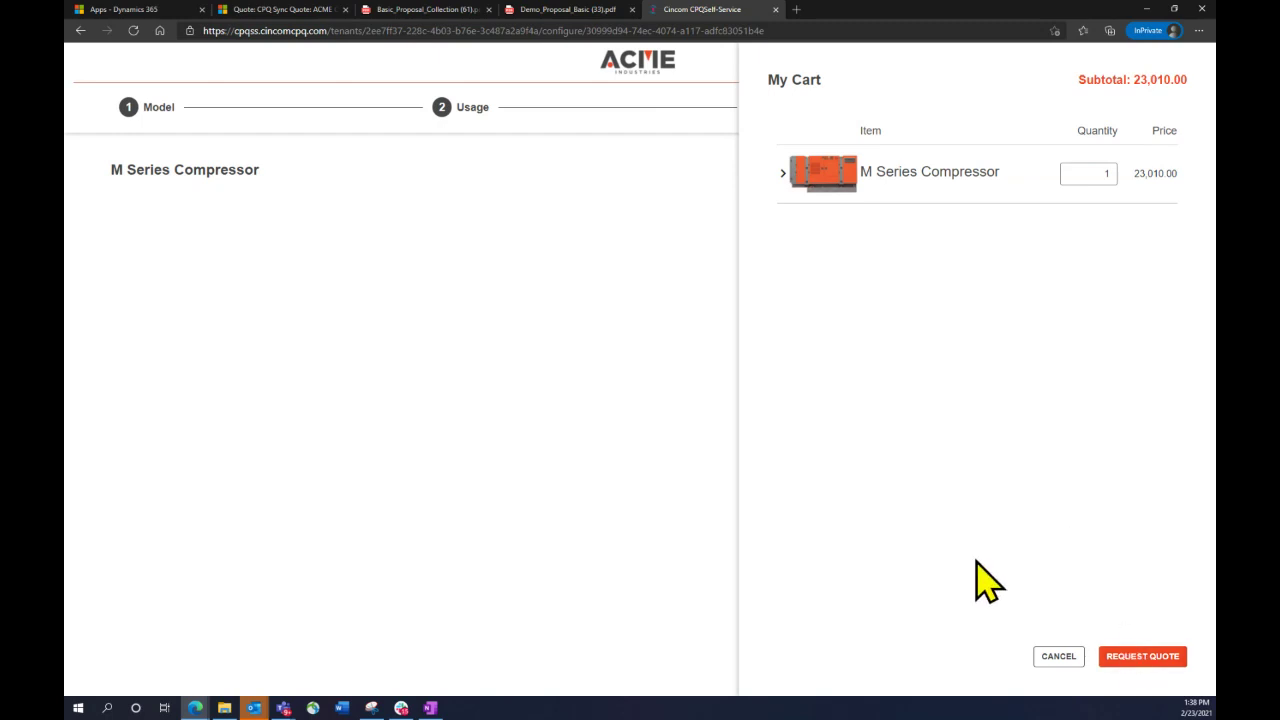
Request a quote, filling in the requester's first name, last name and e-mail, and submit it
left_click(1145, 662)
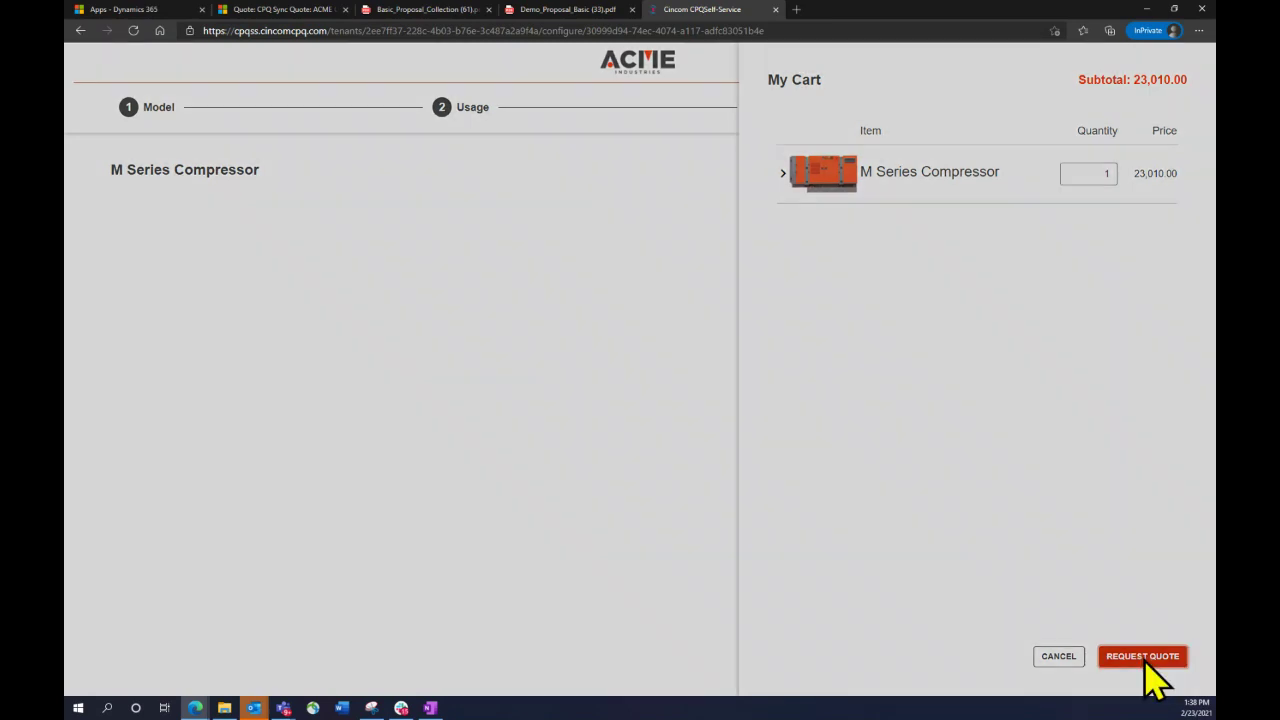
left_click(491, 212)
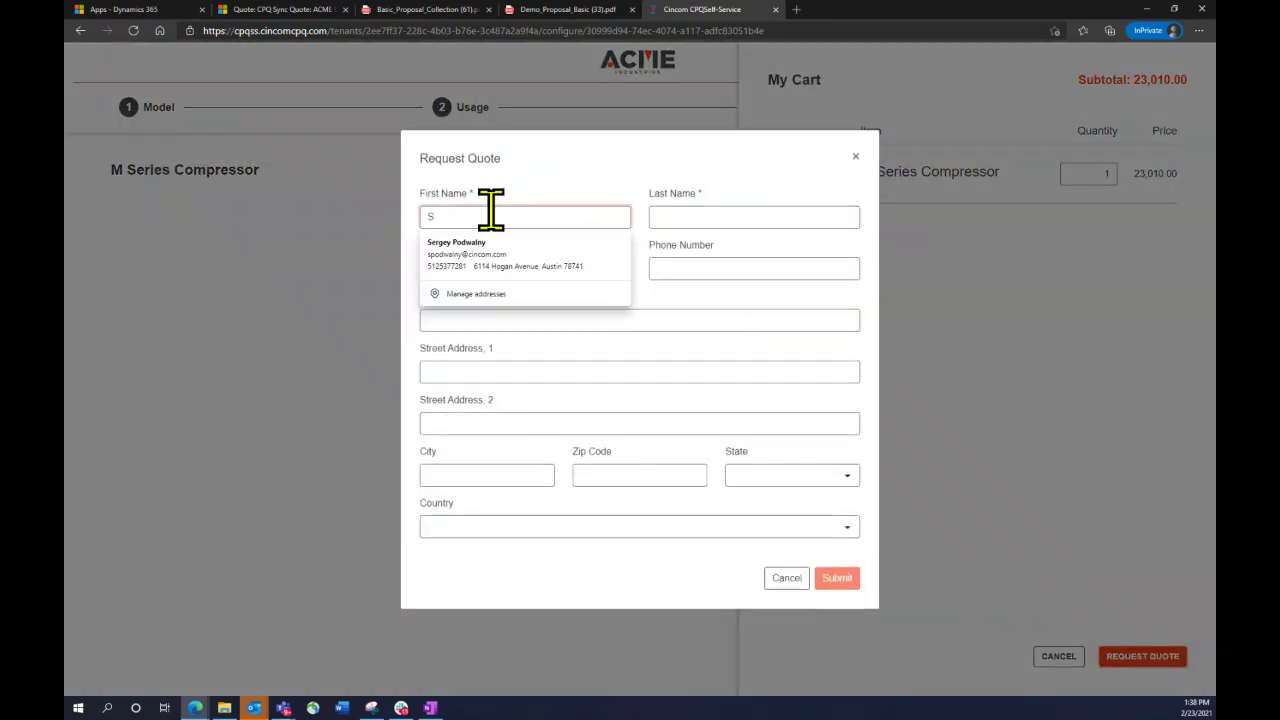
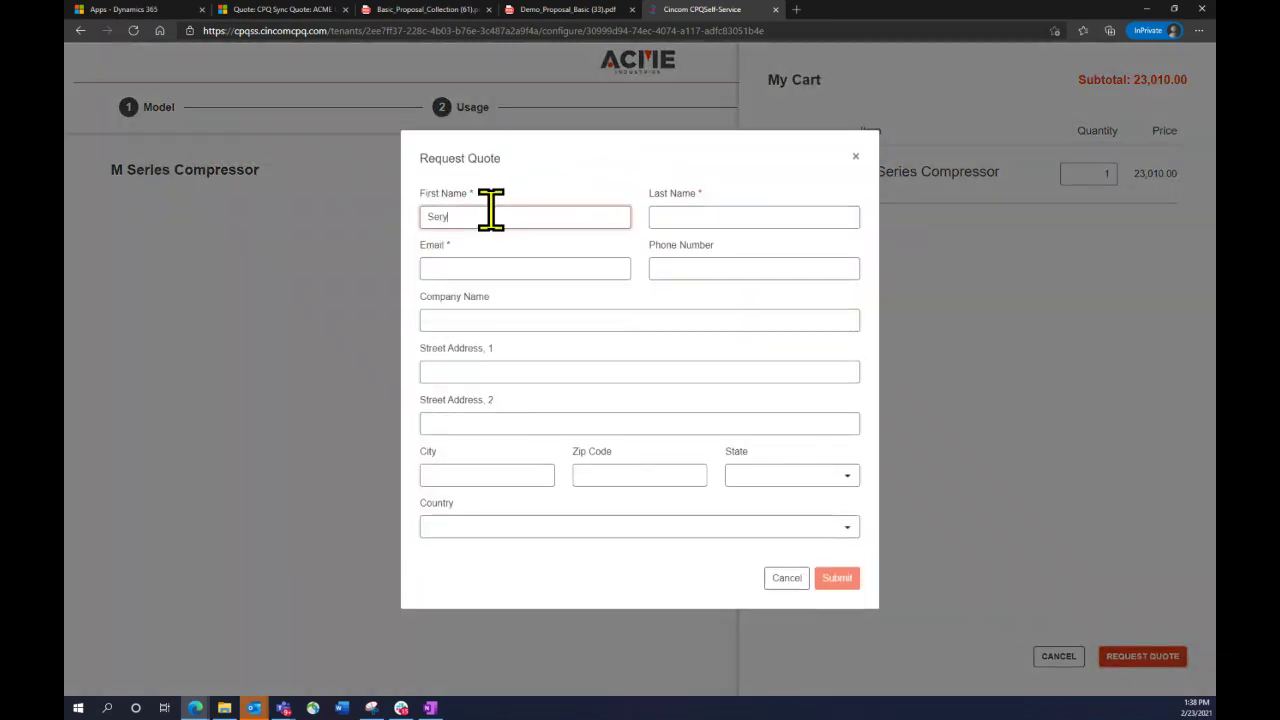
key("Tab")
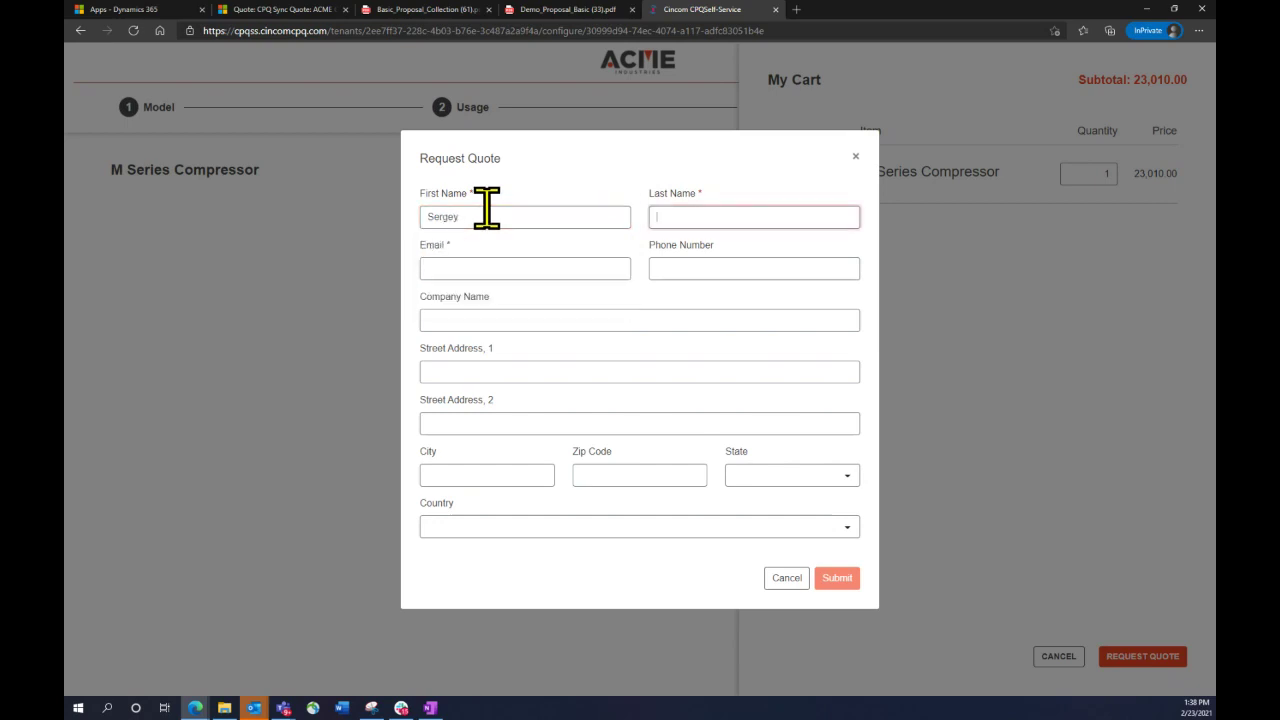
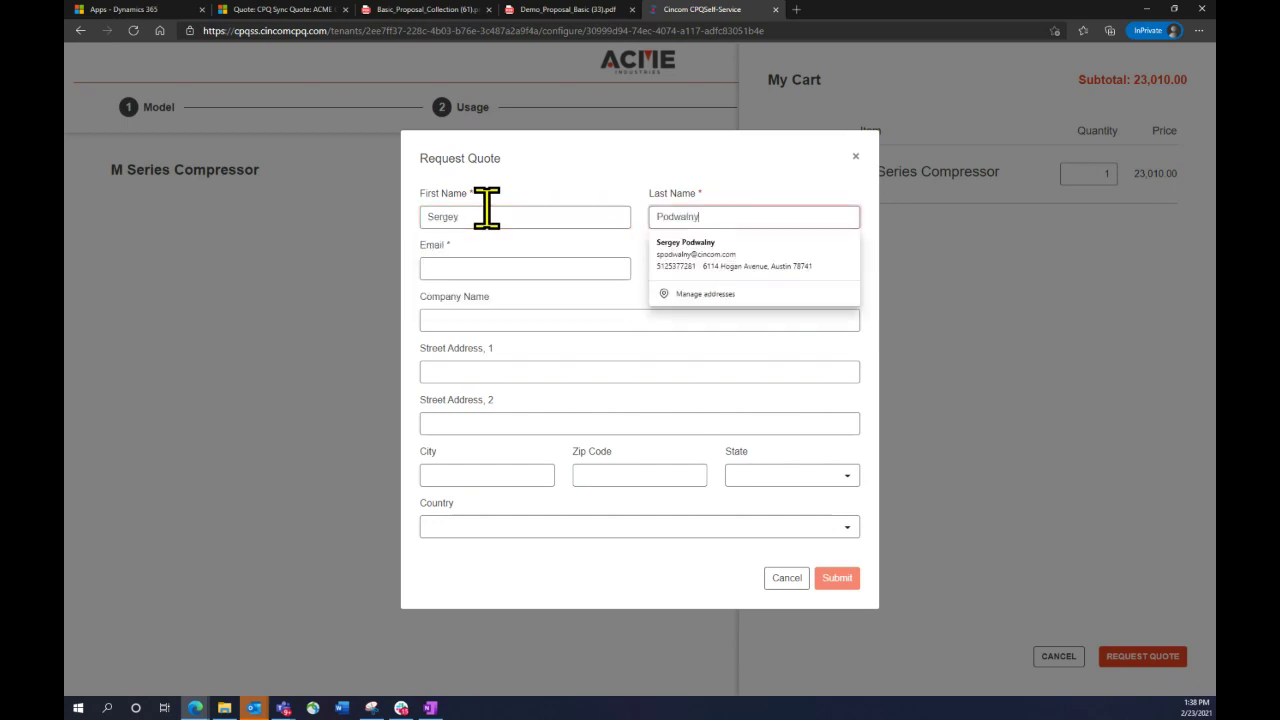
left_click(517, 262)
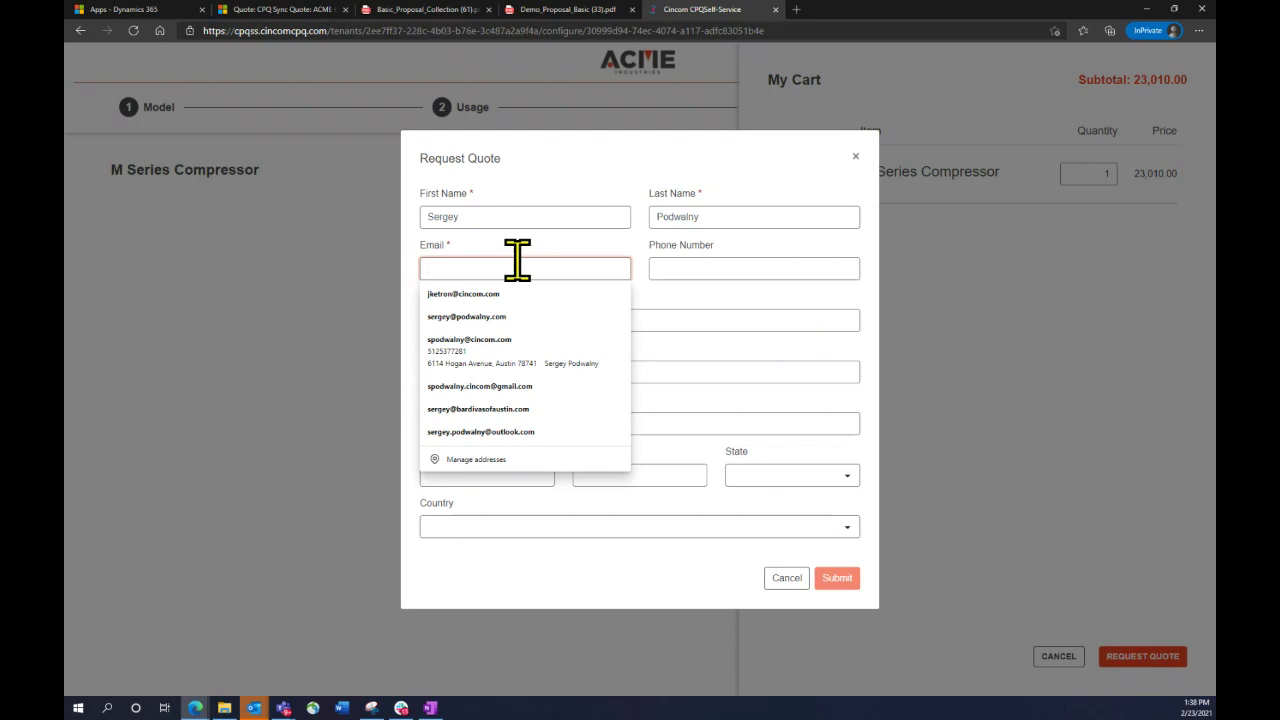
left_click(476, 294)
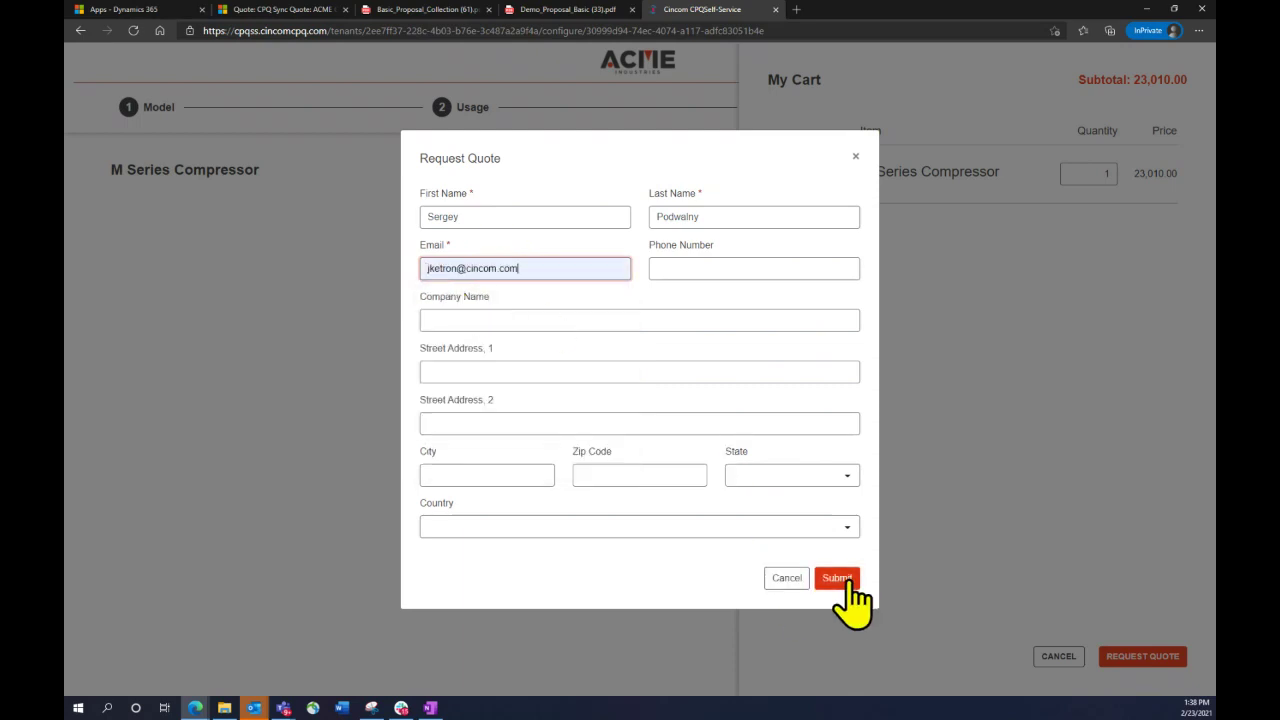
left_click(849, 582)
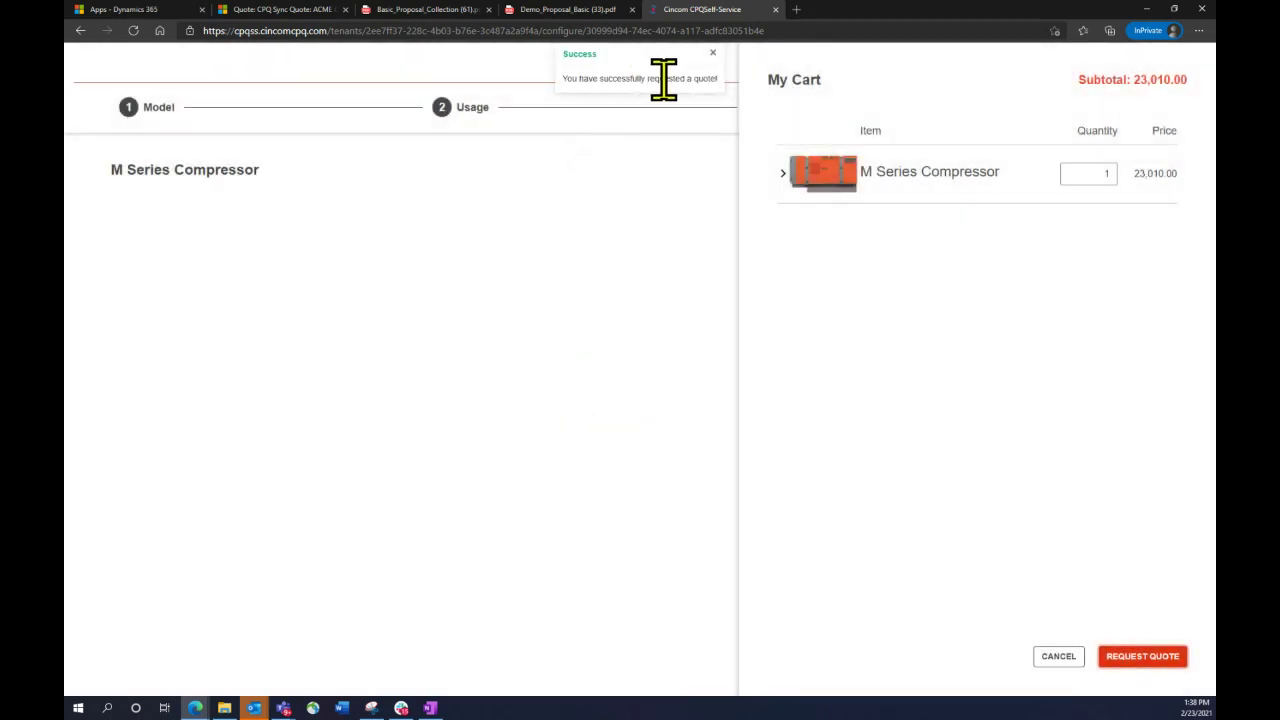
In Dynamics 365, sort Quotes by Created On newest to oldest and open the top website-lead quote
left_click(258, 12)
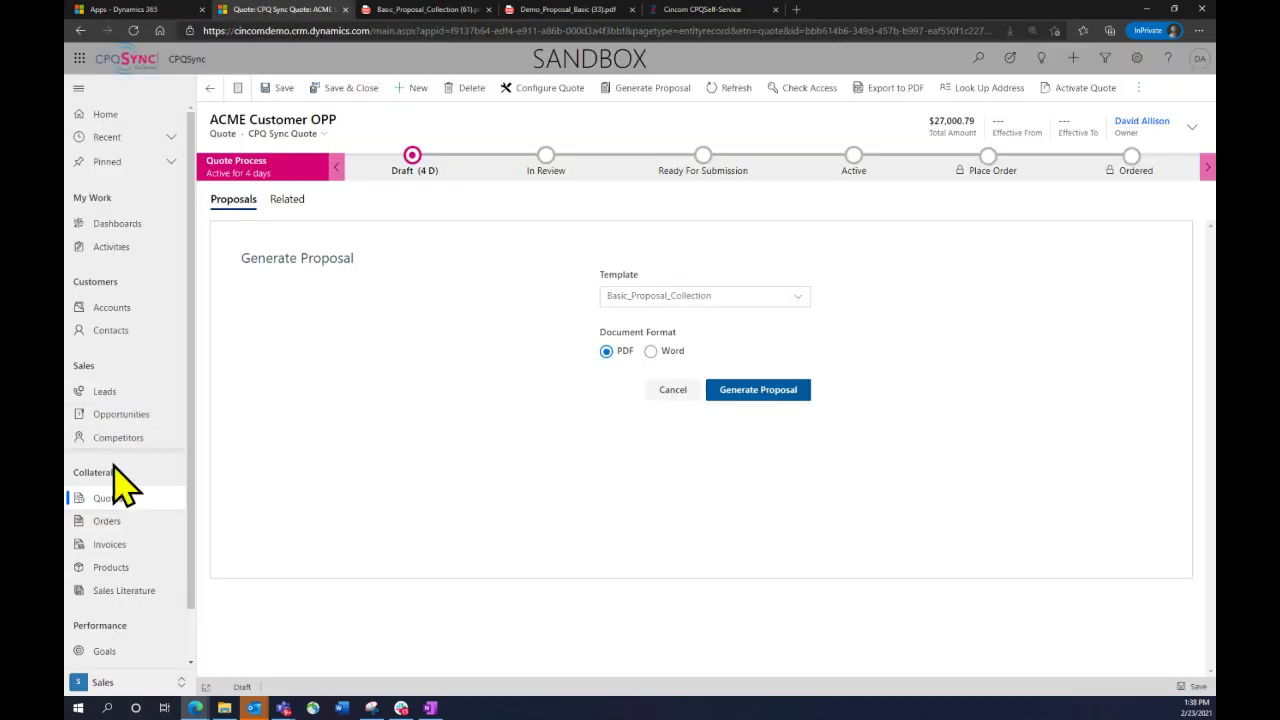
left_click(106, 499)
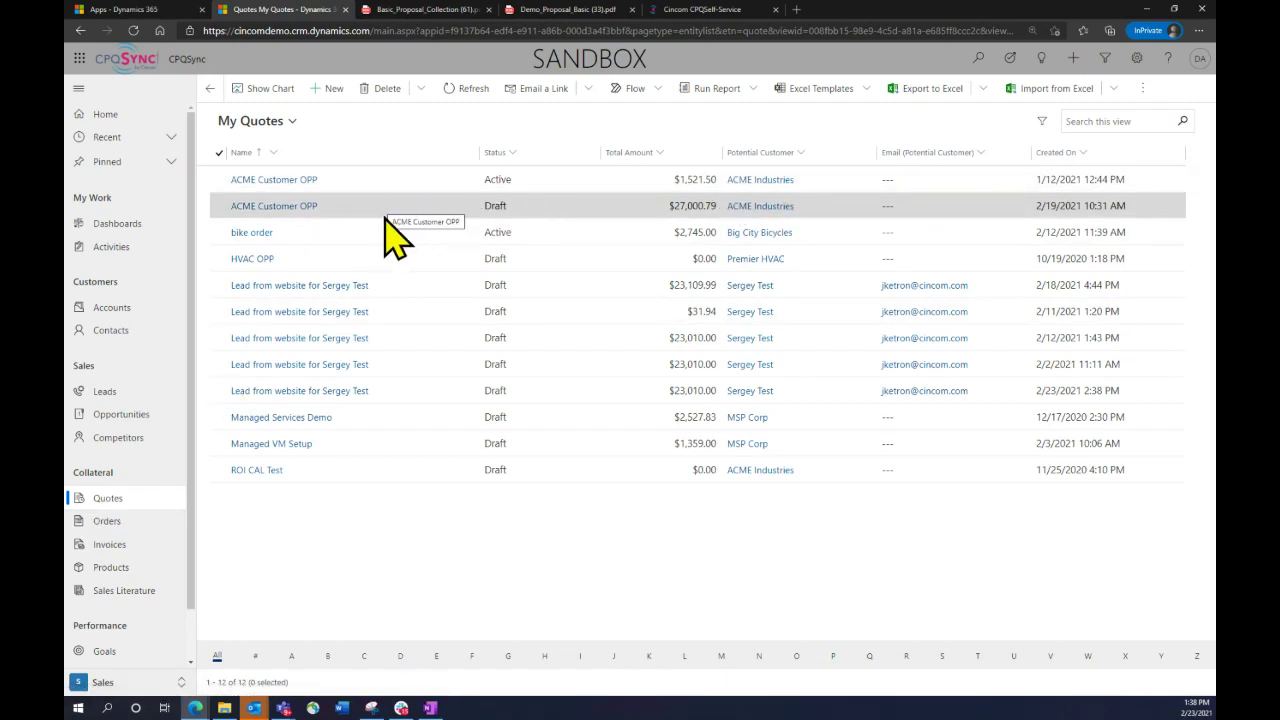
left_click(1060, 153)
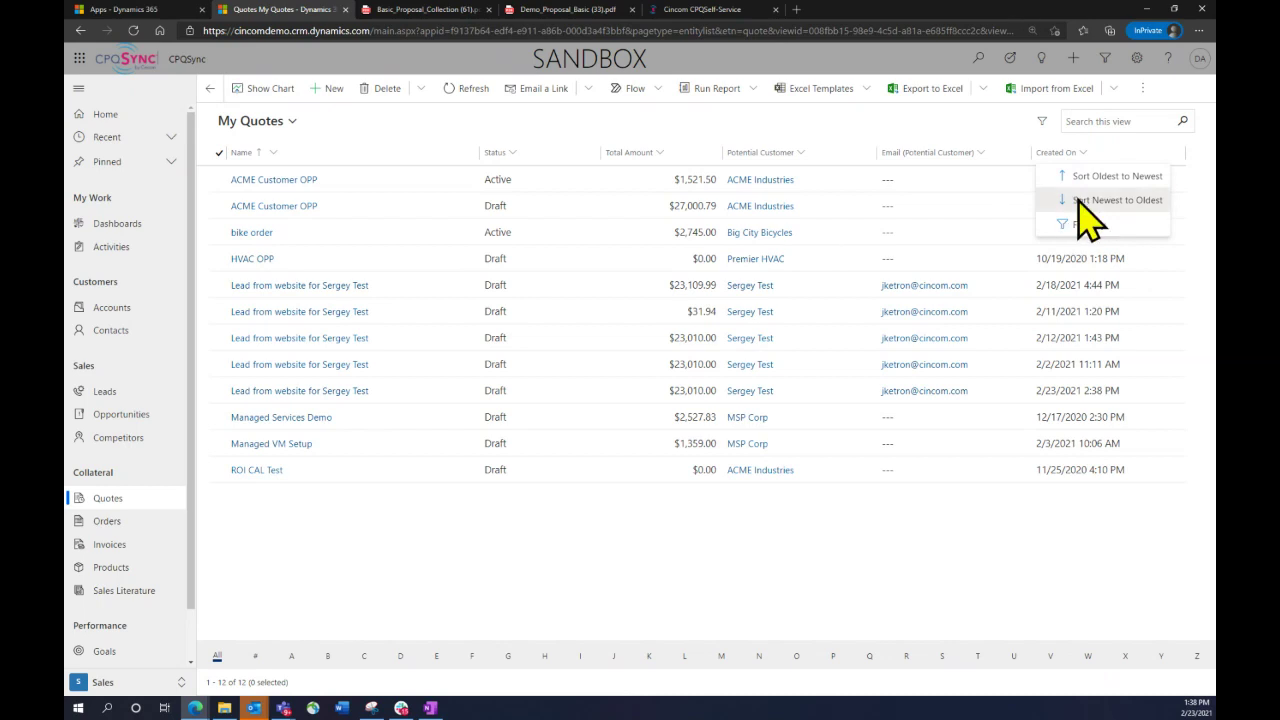
left_click(1080, 200)
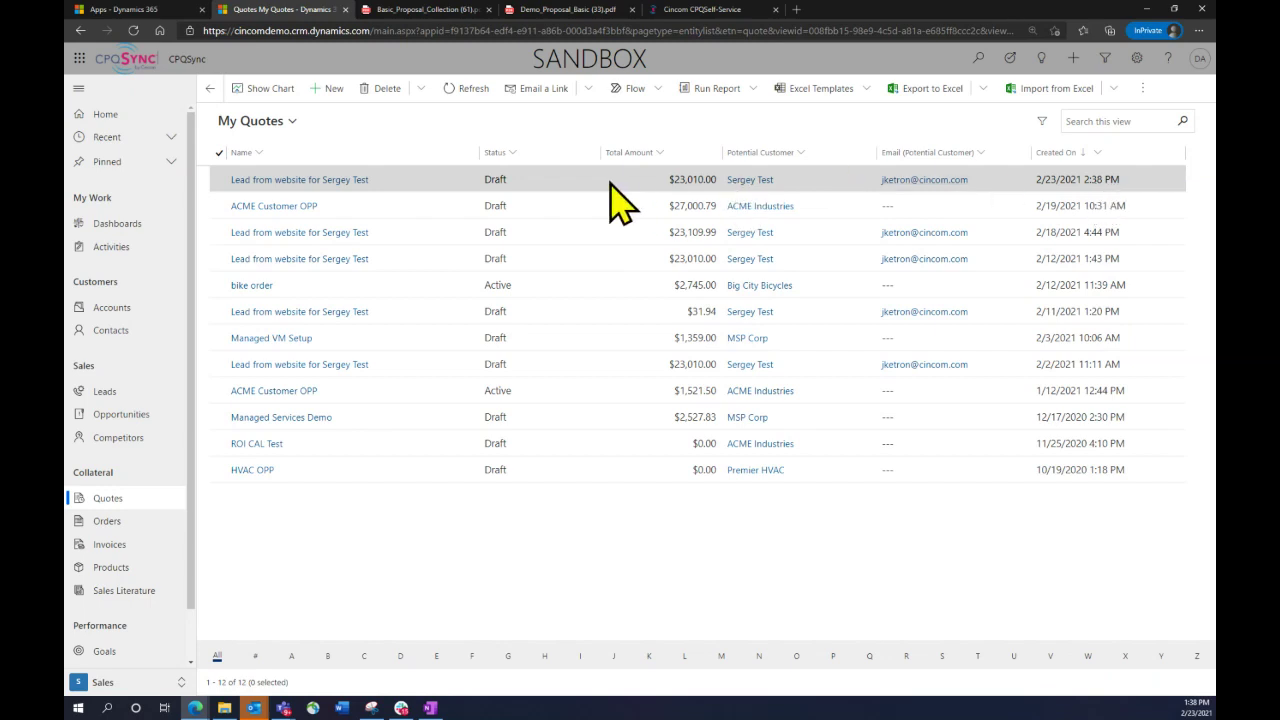
left_click(343, 180)
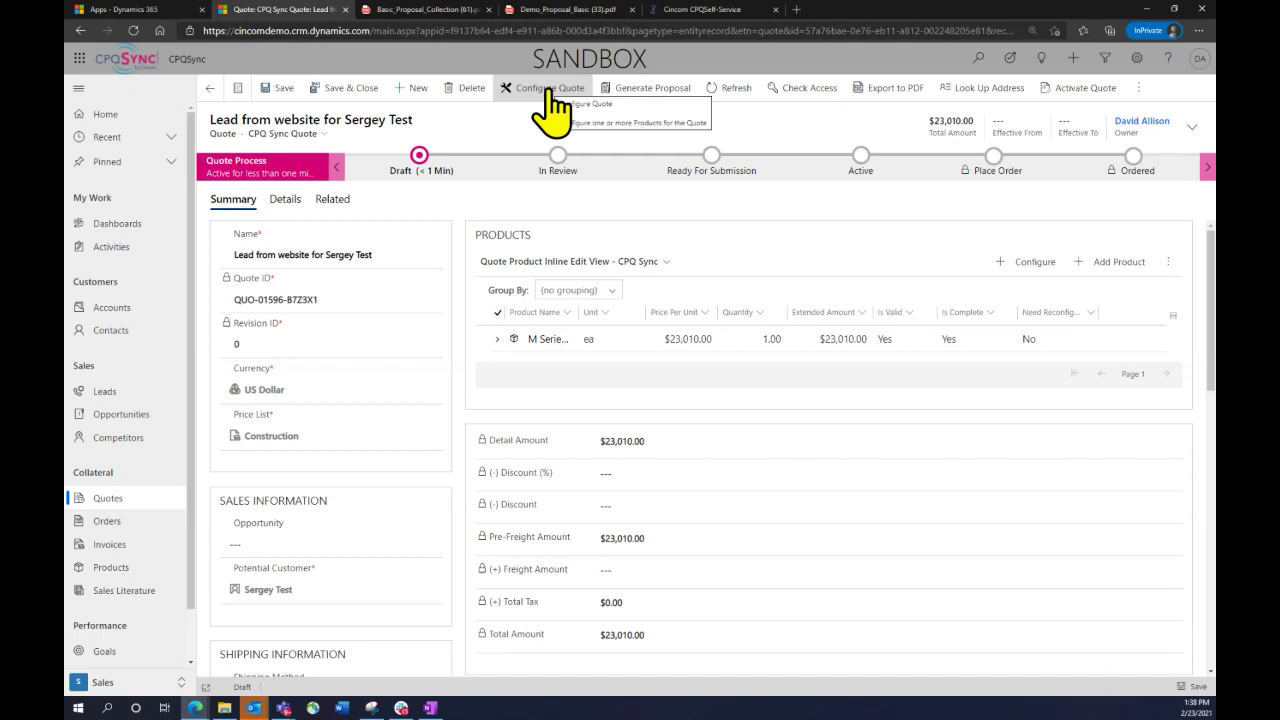
Open Configure Quote, reprice the cart's M Series Compressor line, and expand the configurator to full screen
left_click(548, 90)
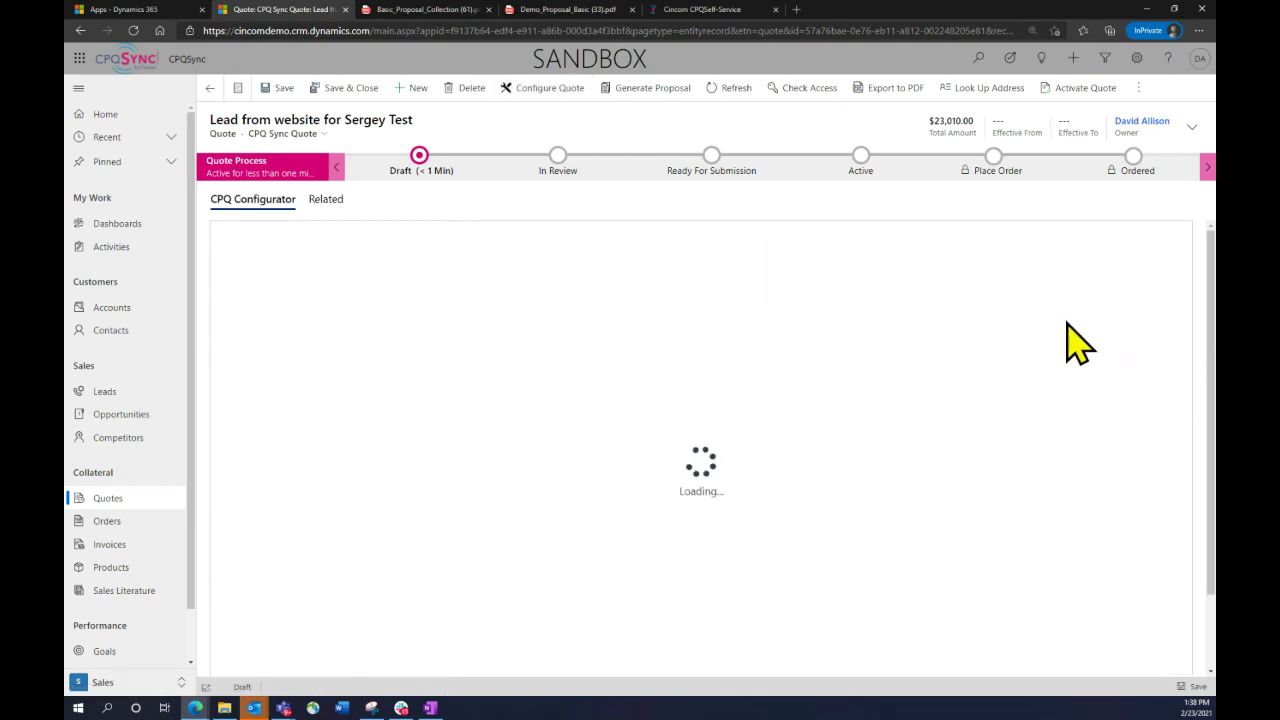
left_click(1110, 243)
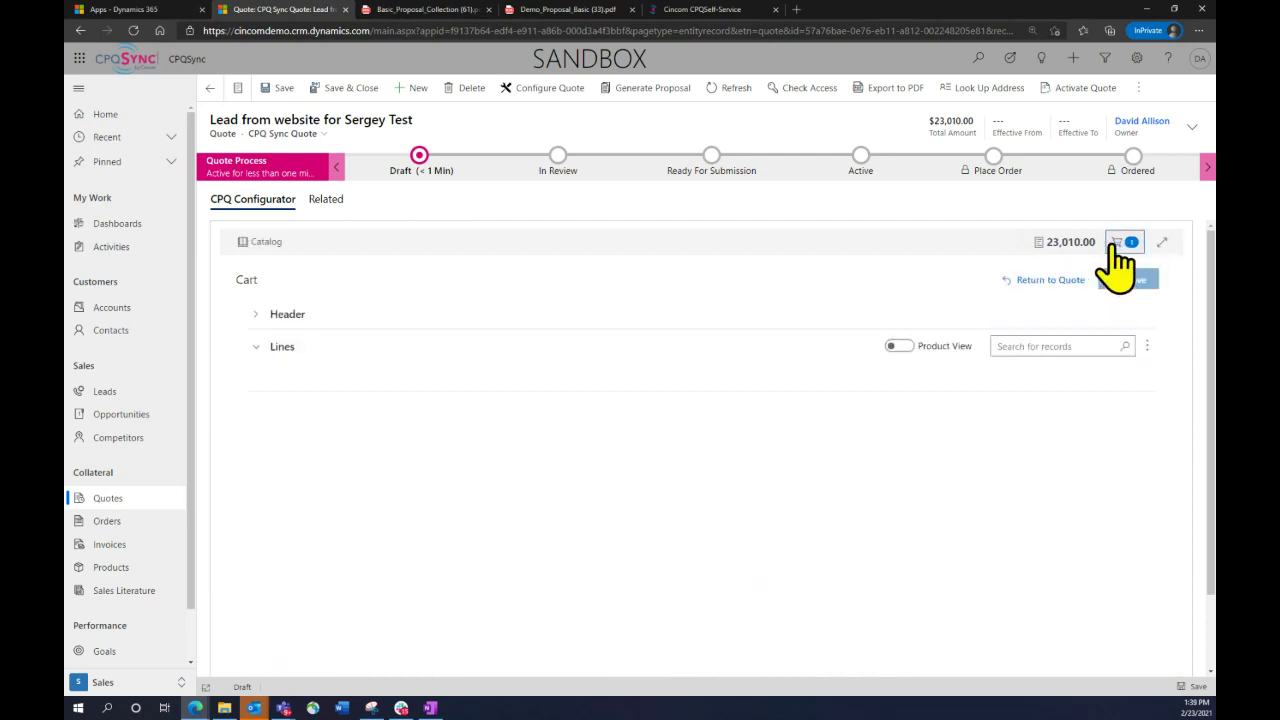
left_click(1147, 346)
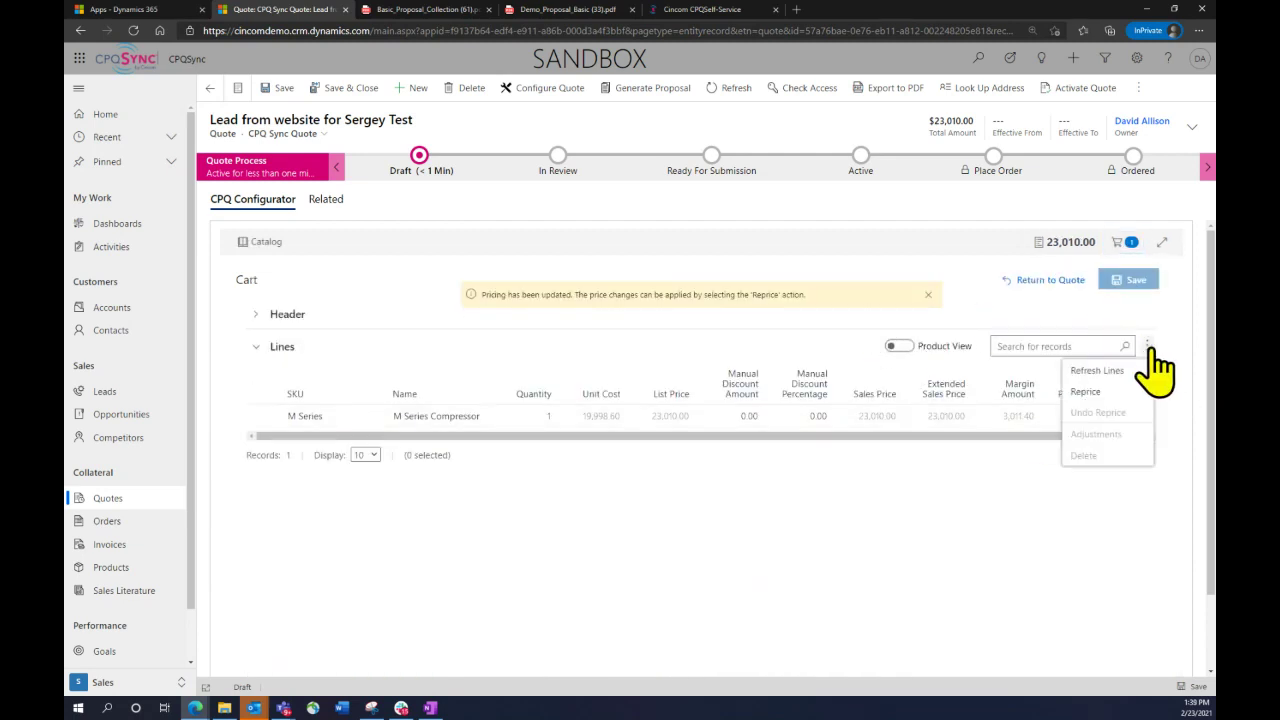
left_click(1106, 392)
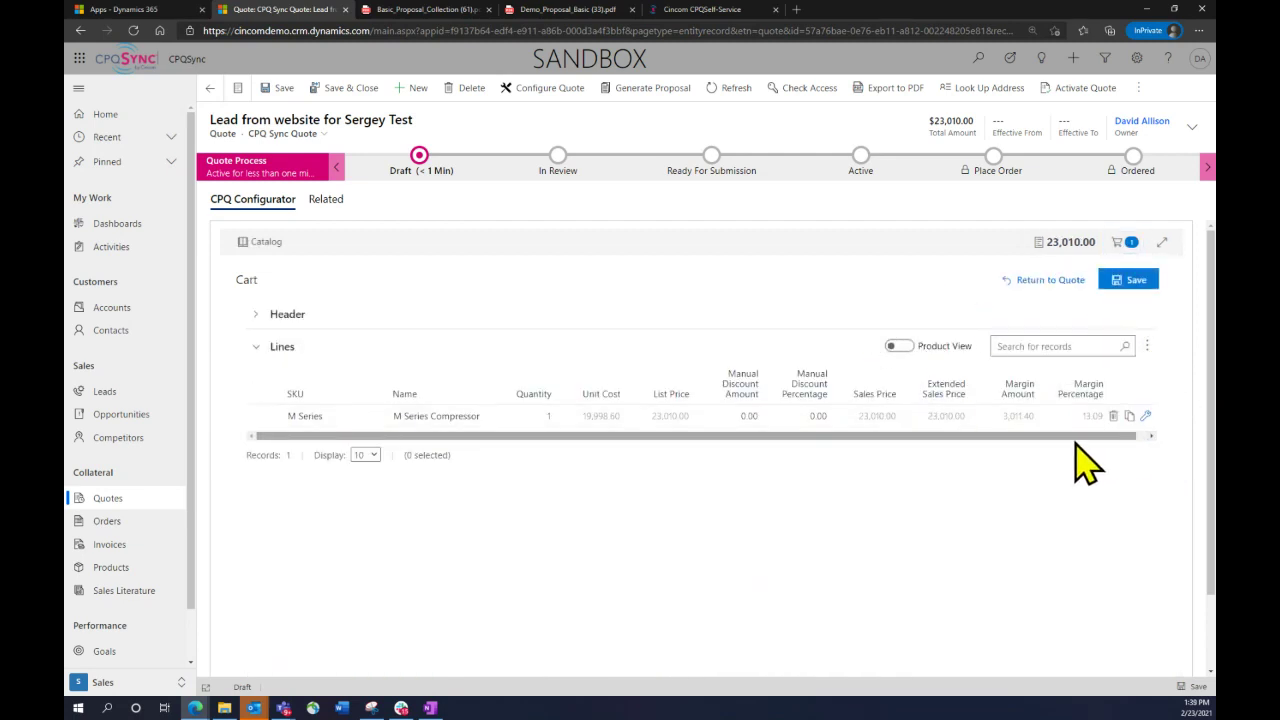
left_click(1162, 242)
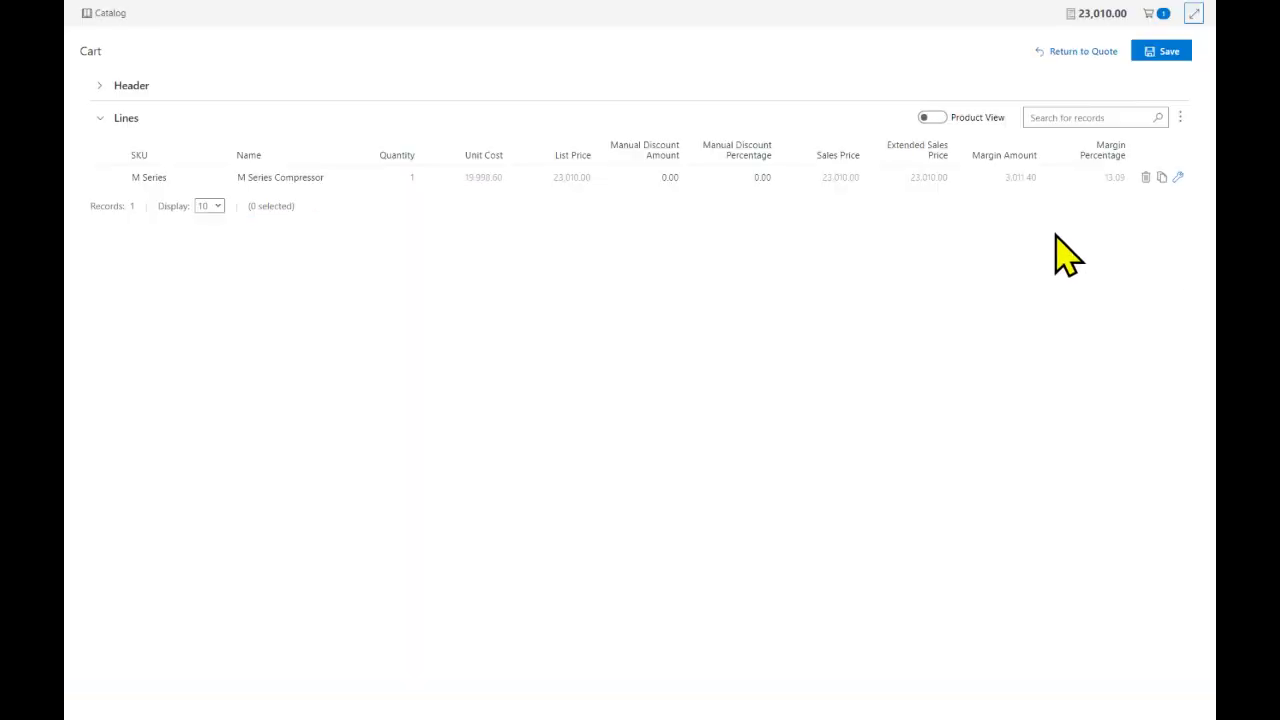
Review the M Series line's options (80-gallon tank, 125 pressure, Teal, Warranty Gold), then exit full screen
left_click(1180, 177)
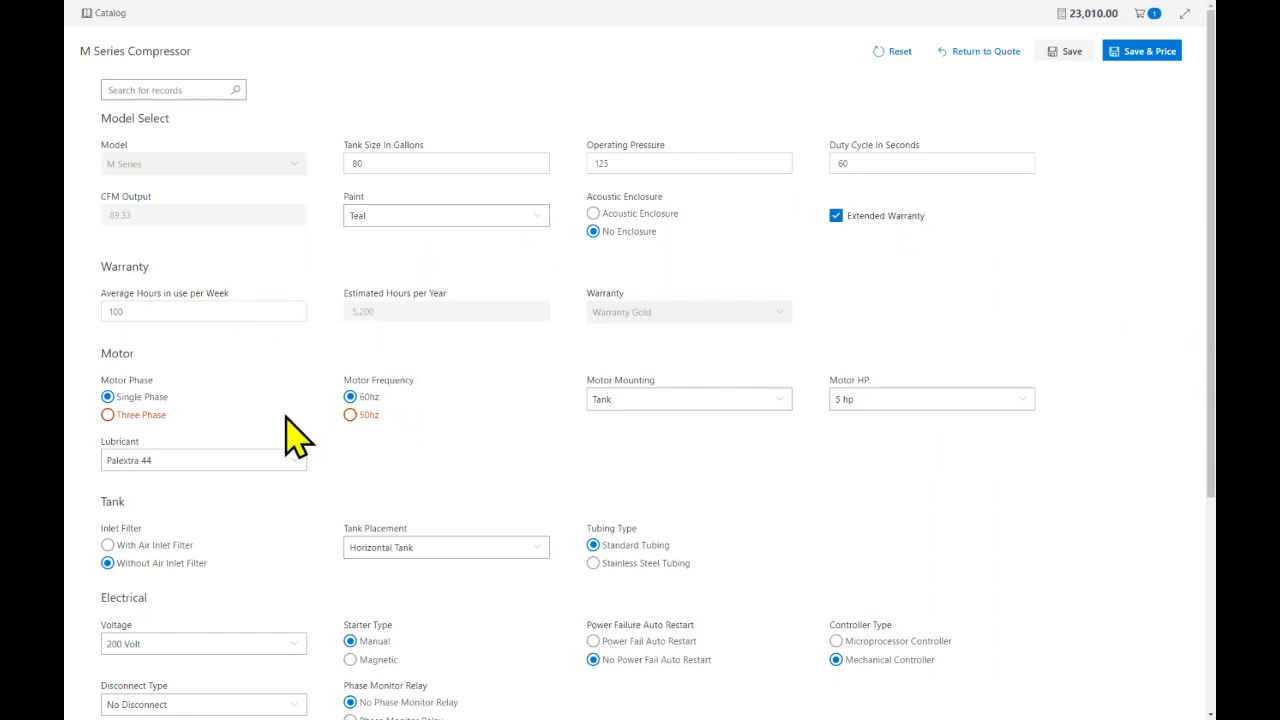
scroll(243, 434, "down", 1)
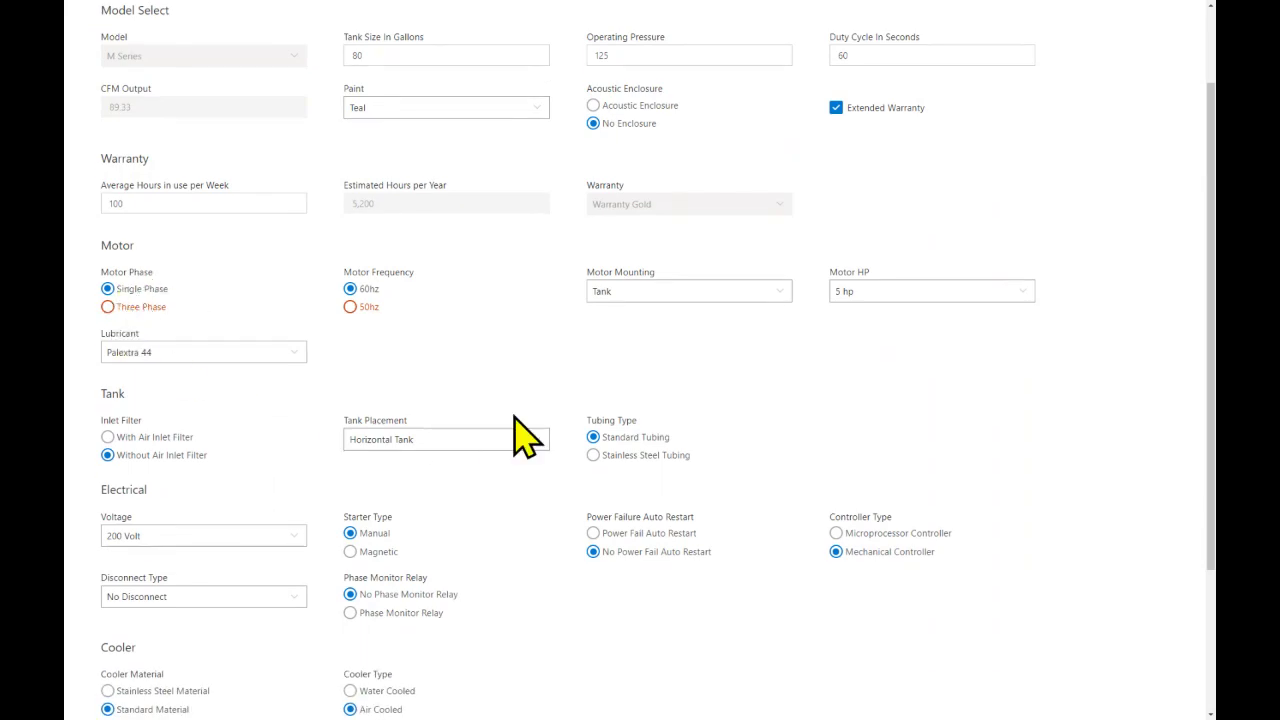
scroll(517, 431, "down", 2)
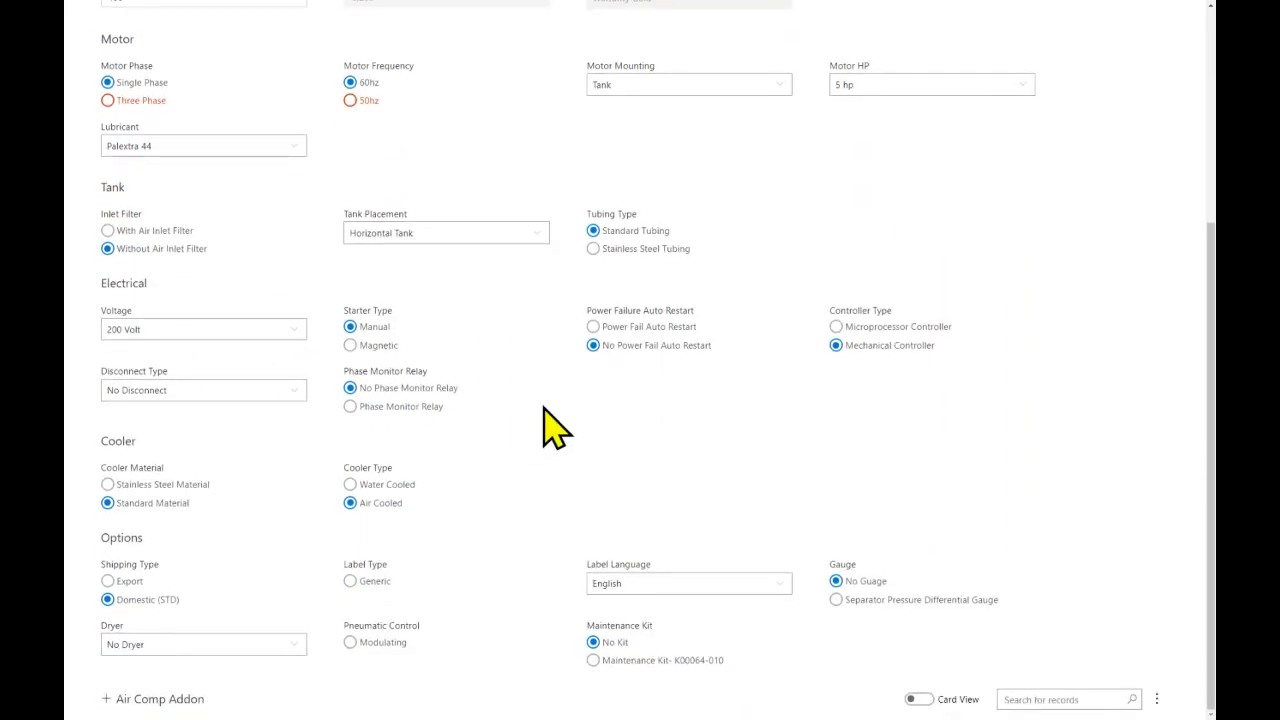
scroll(848, 340, "up", 1)
scroll(850, 335, "up", 2)
scroll(885, 375, "down", 2)
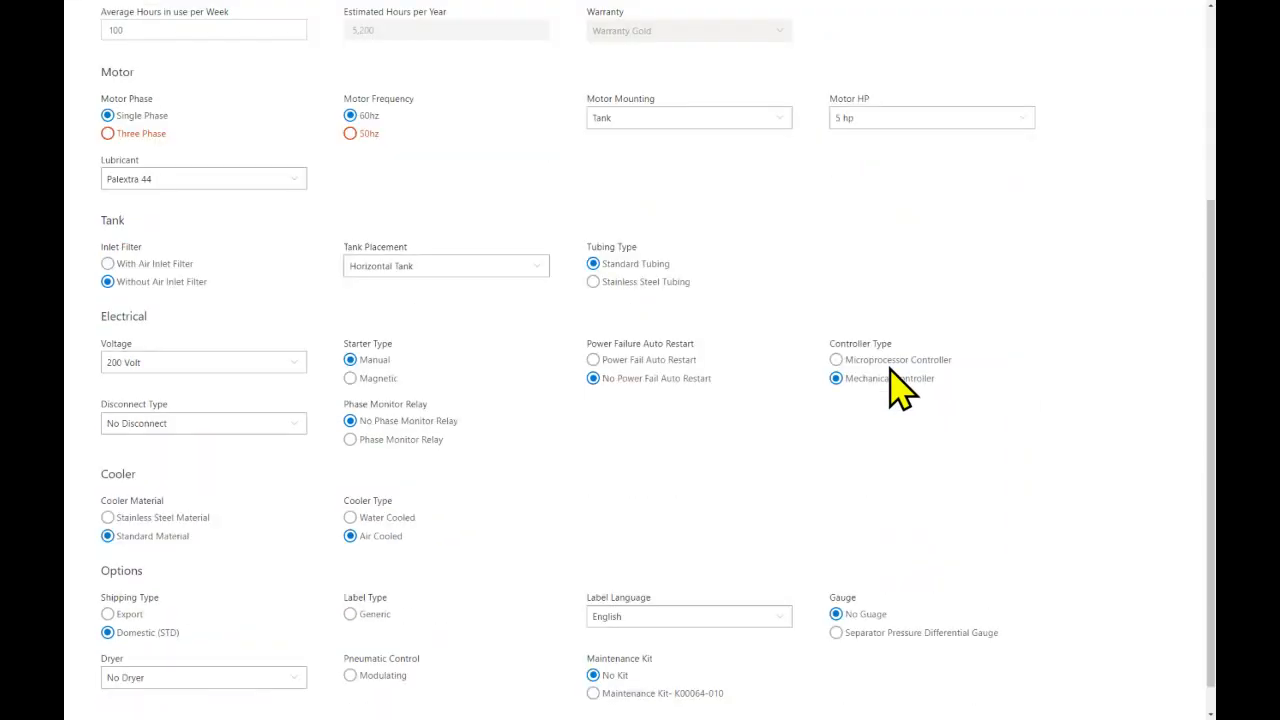
scroll(1063, 251, "up", 3)
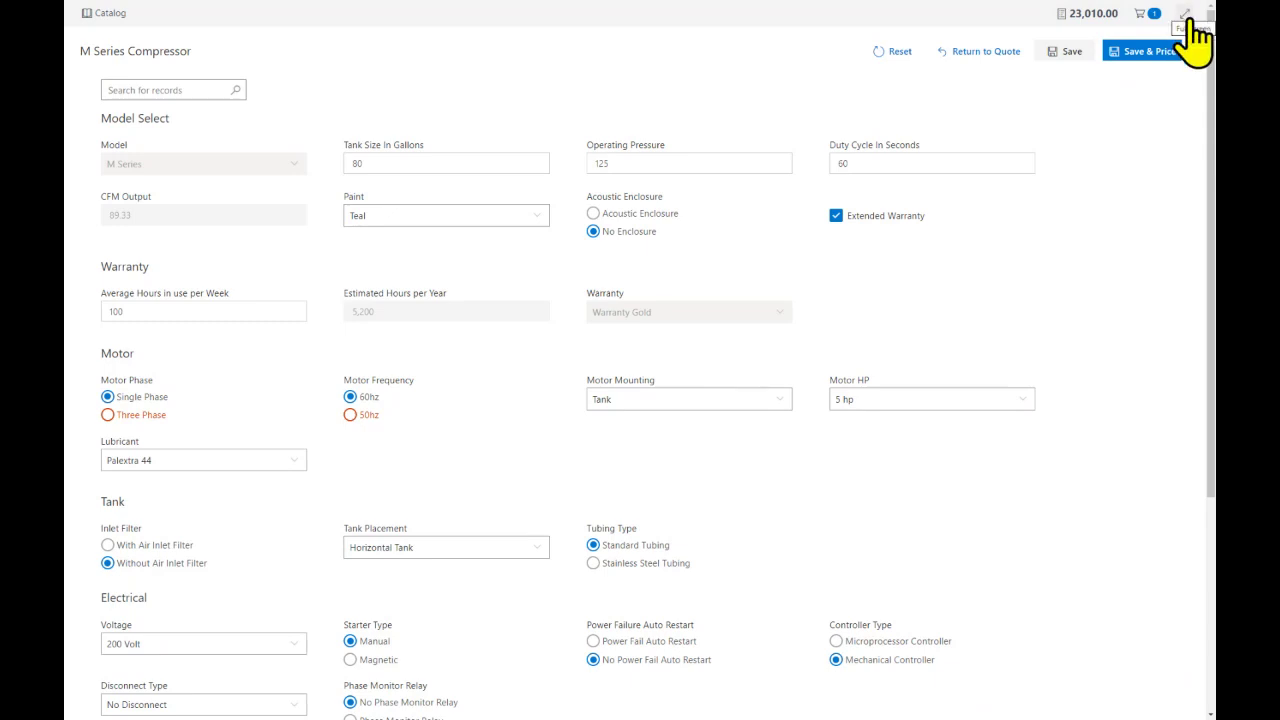
left_click(1186, 16)
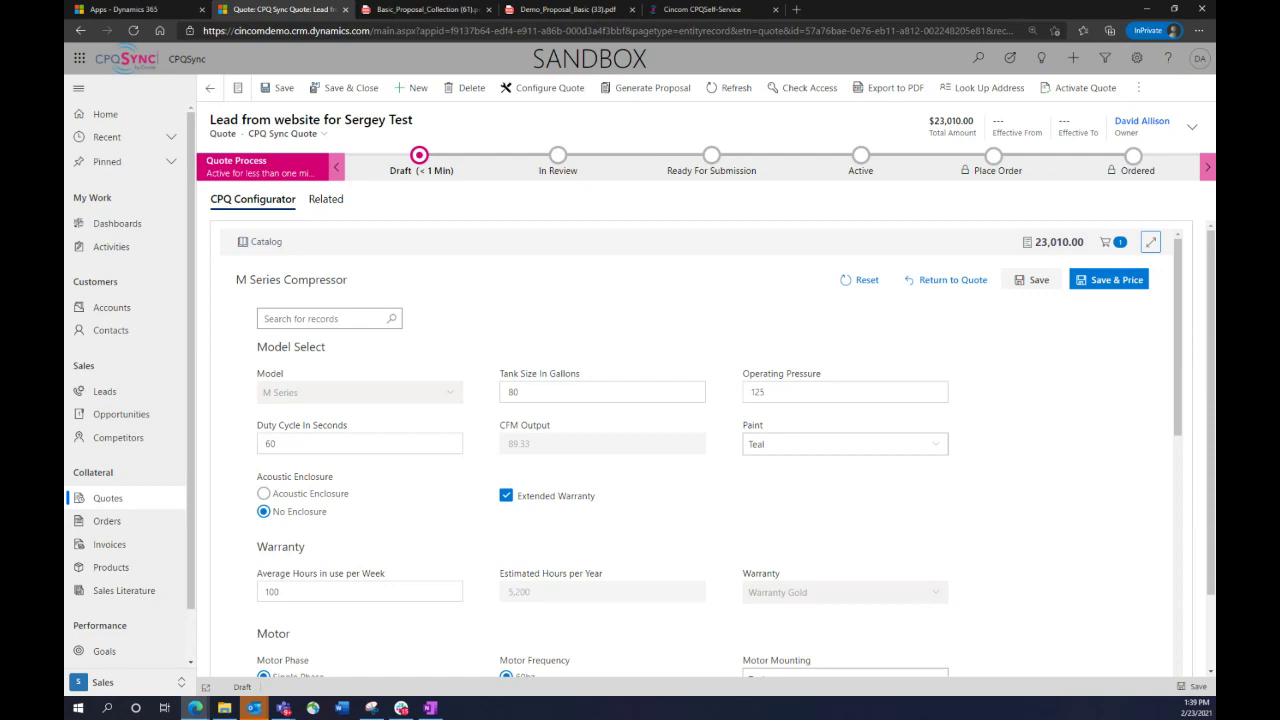
Expand the M Series Compressor cart item to list components through Warranty Gold at 1,500.00
left_click(284, 708)
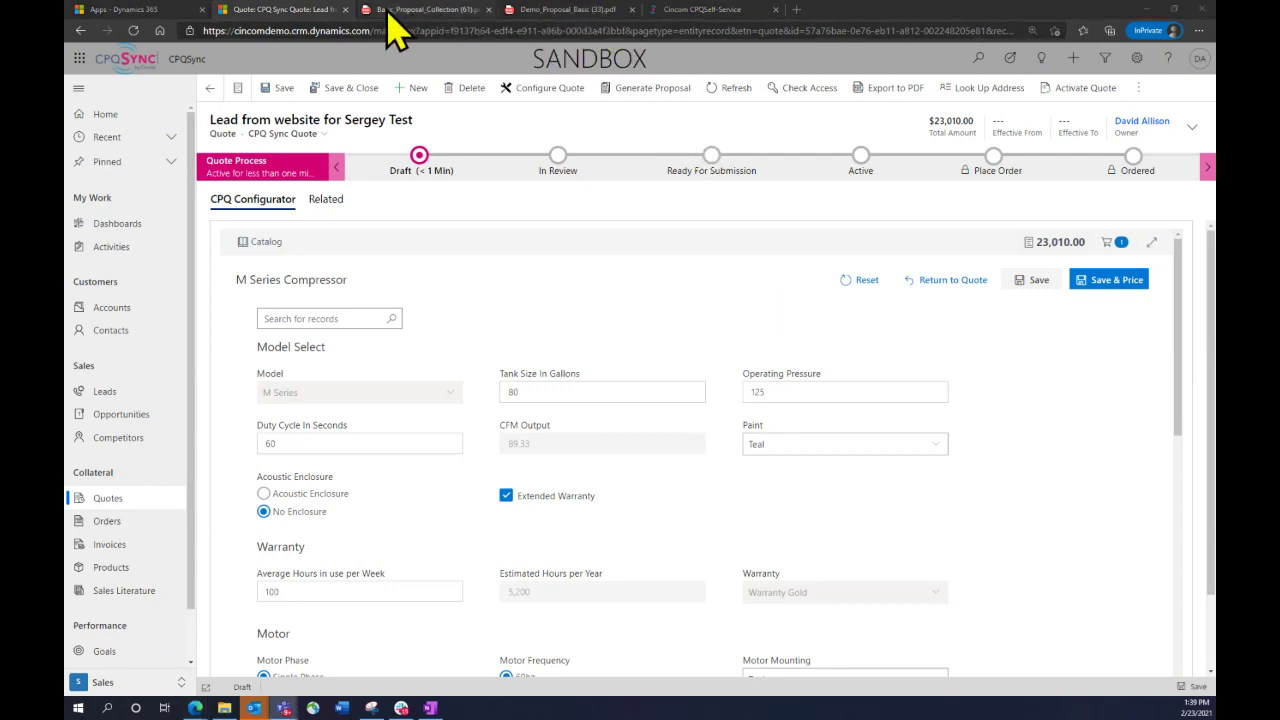
left_click(690, 10)
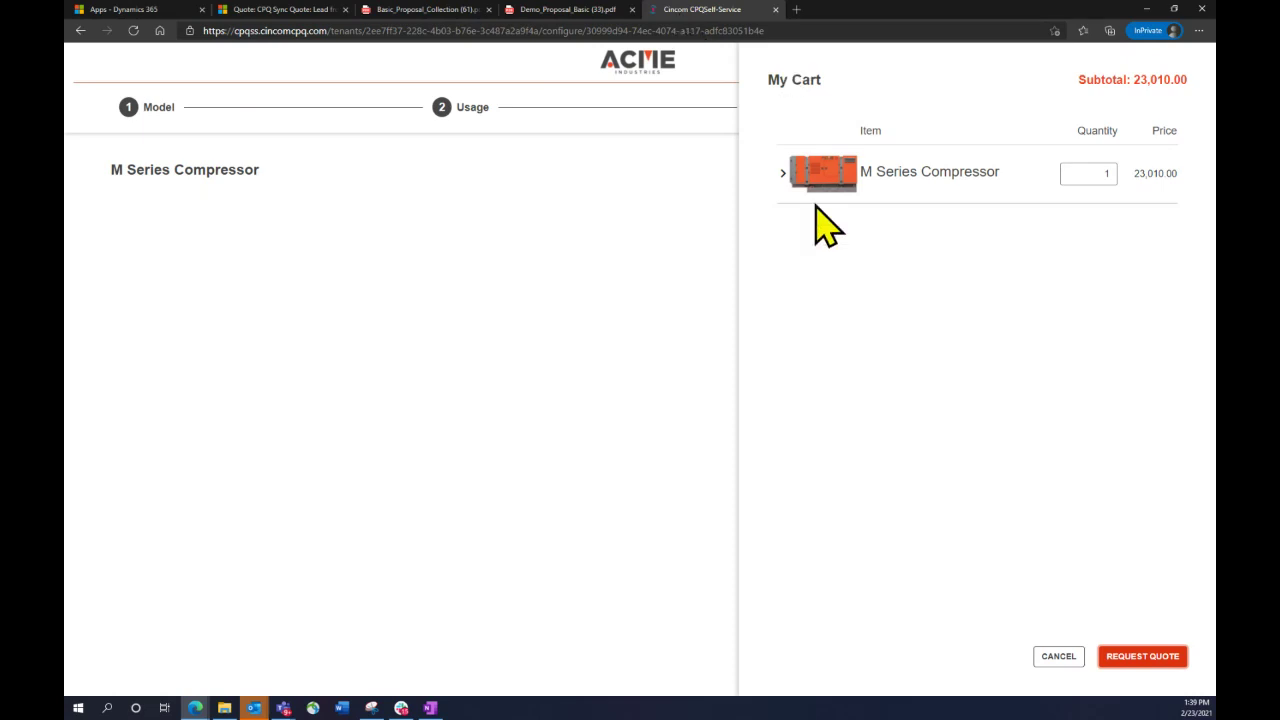
left_click(781, 174)
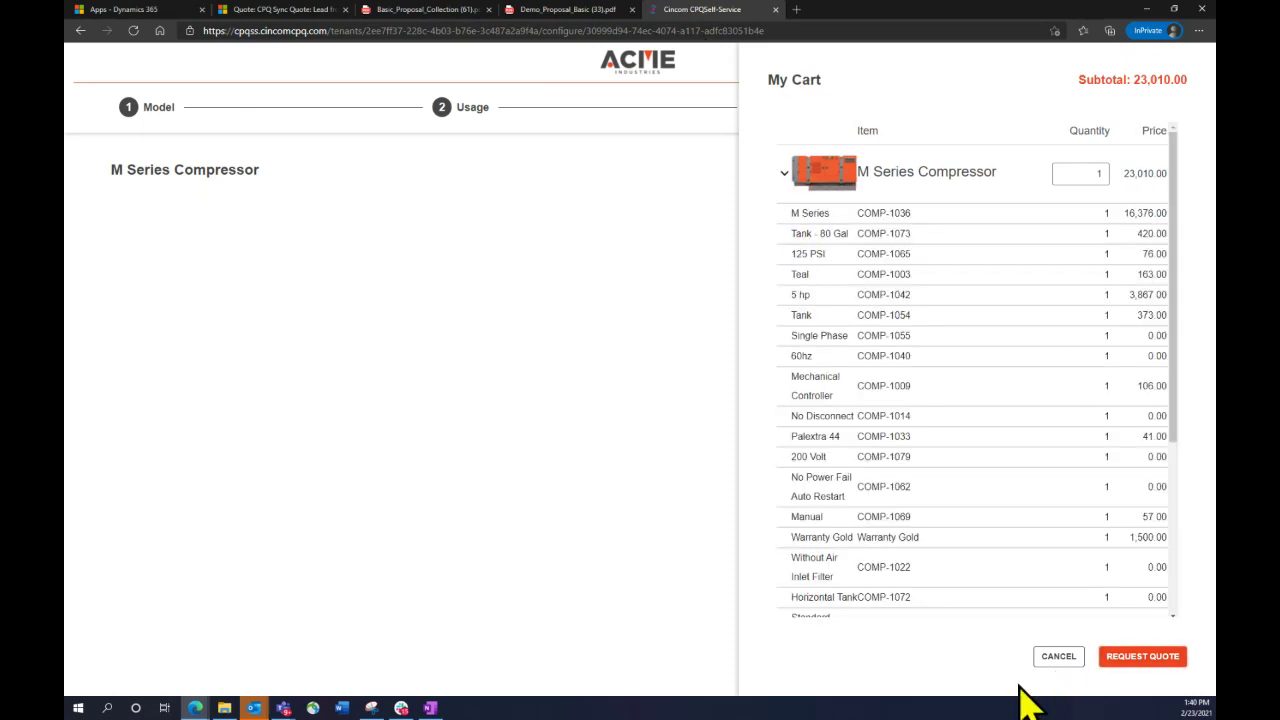
scroll(1000, 452, "down", 3)
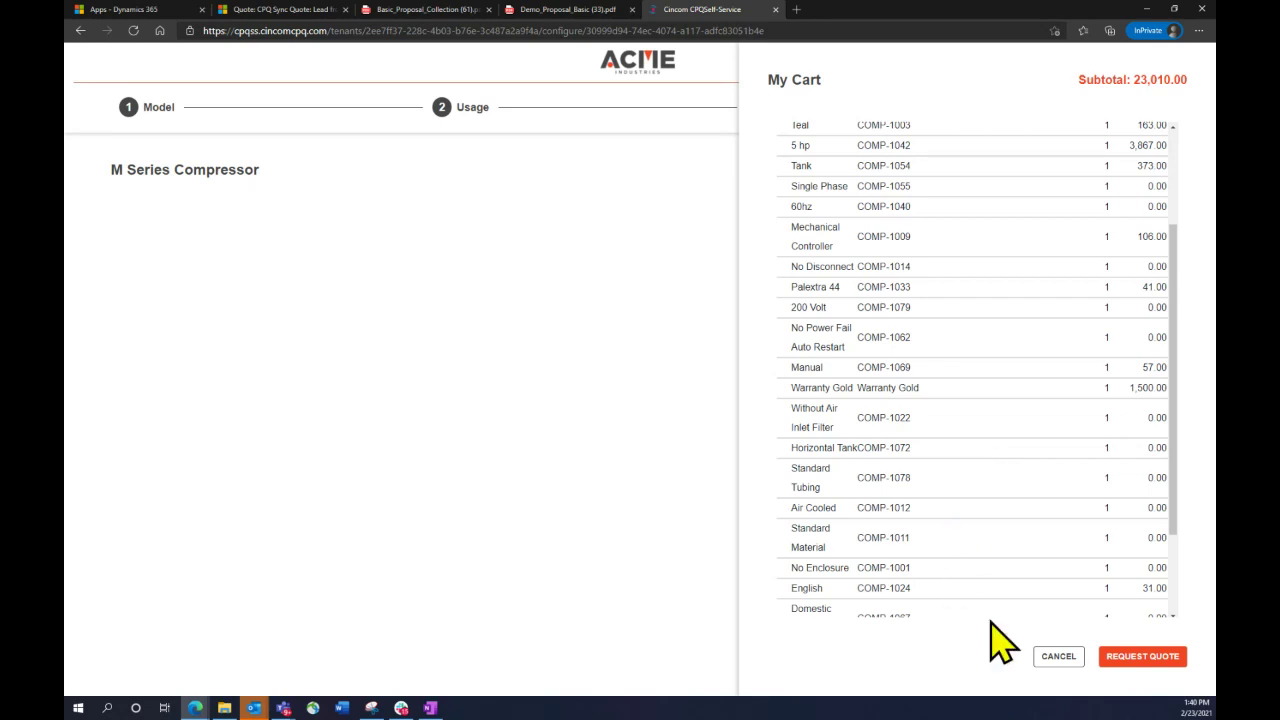
key("alt+Tab")
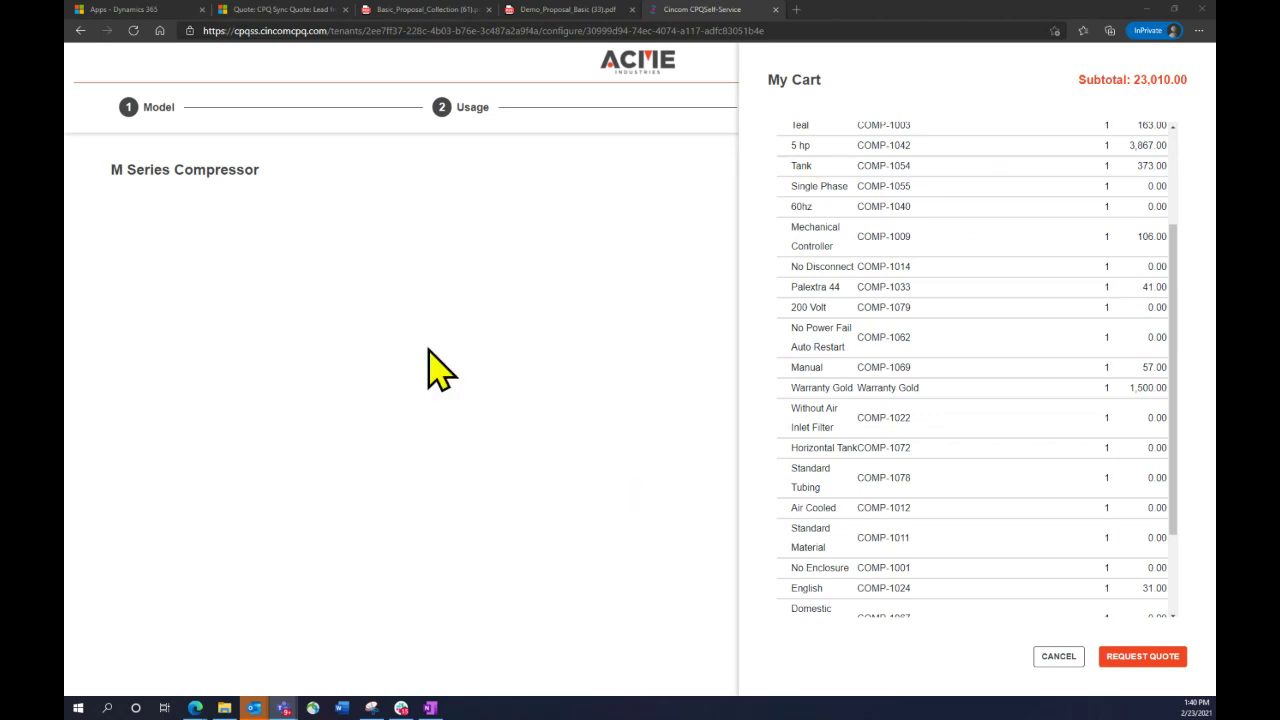
Show the SANDBOX Published Apps page listing CPQSync and Sales Hub
left_click(185, 12)
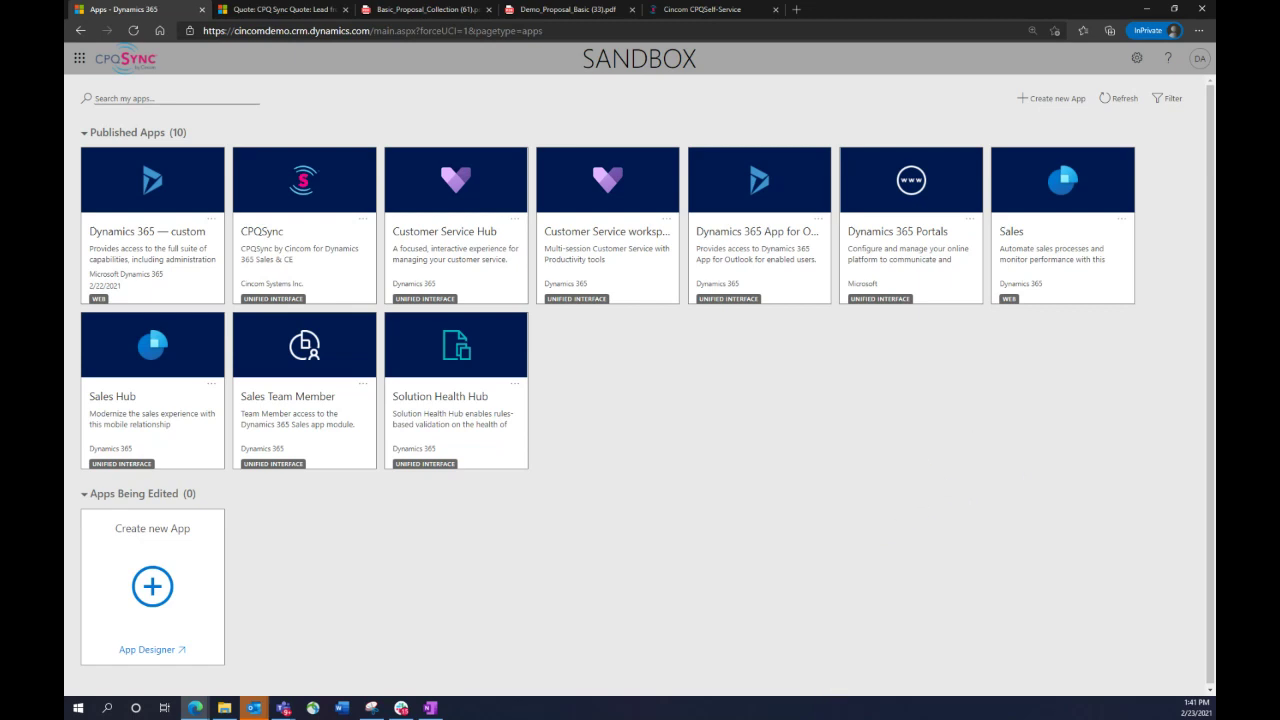
key("alt+Tab")
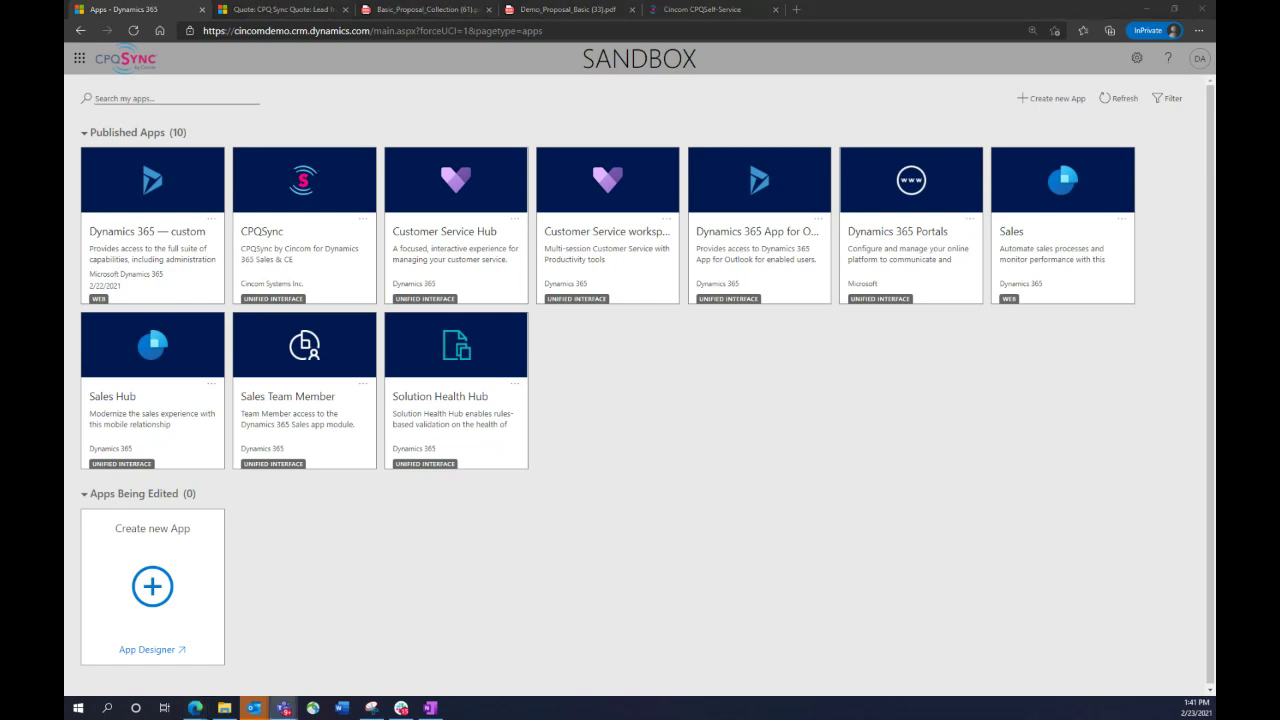